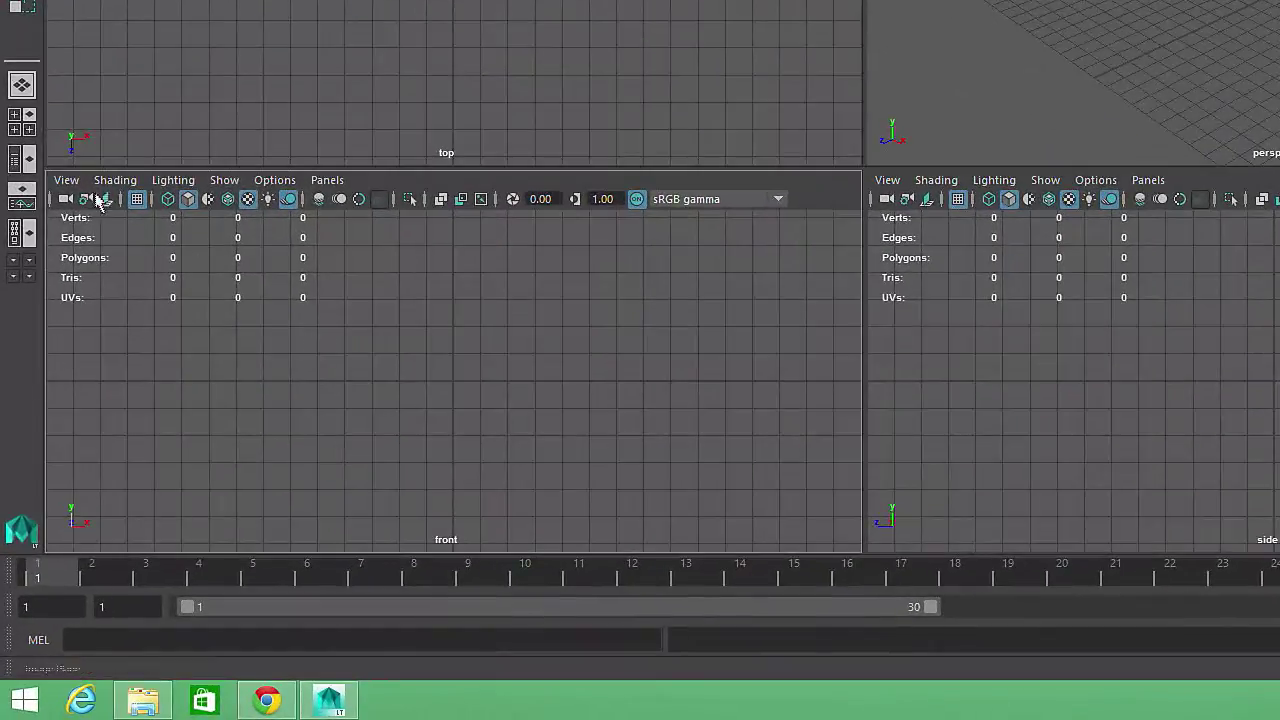
# Step: Import arcade_front.jpg from the reference images folder as an image plane in the front view
pyautogui.click(66, 180)
pyautogui.moveTo(134, 546)
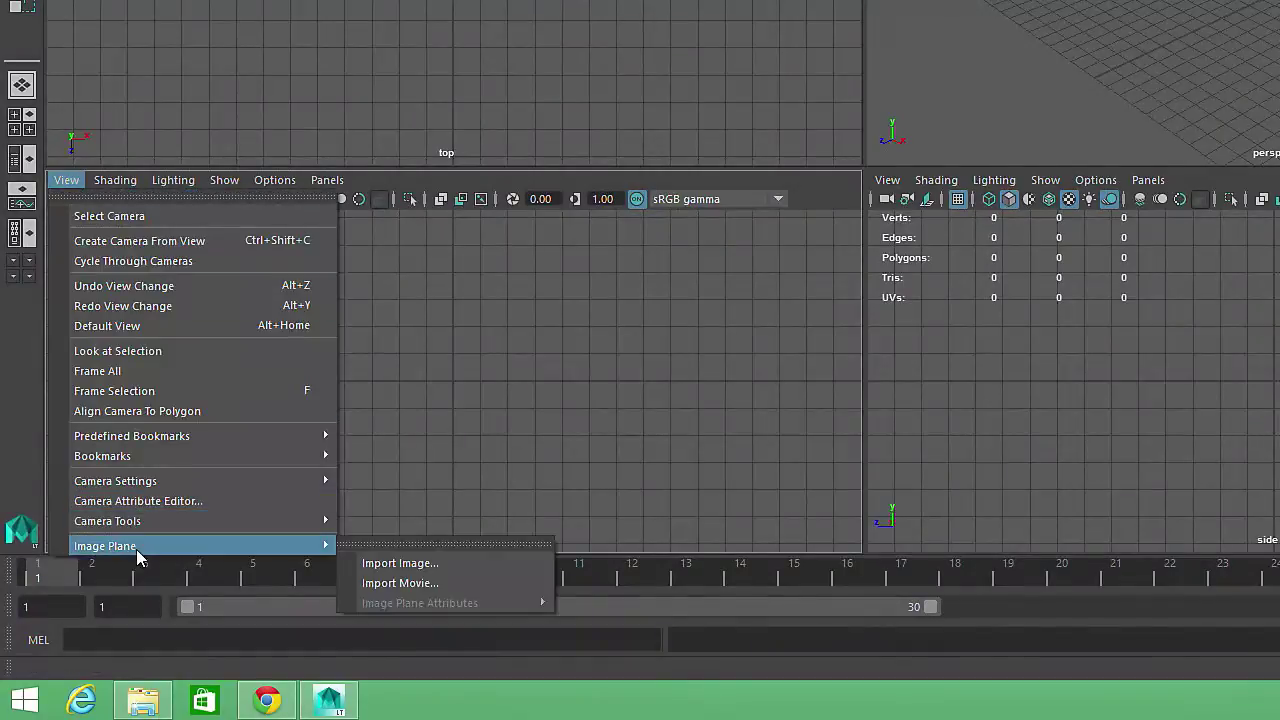
pyautogui.click(429, 565)
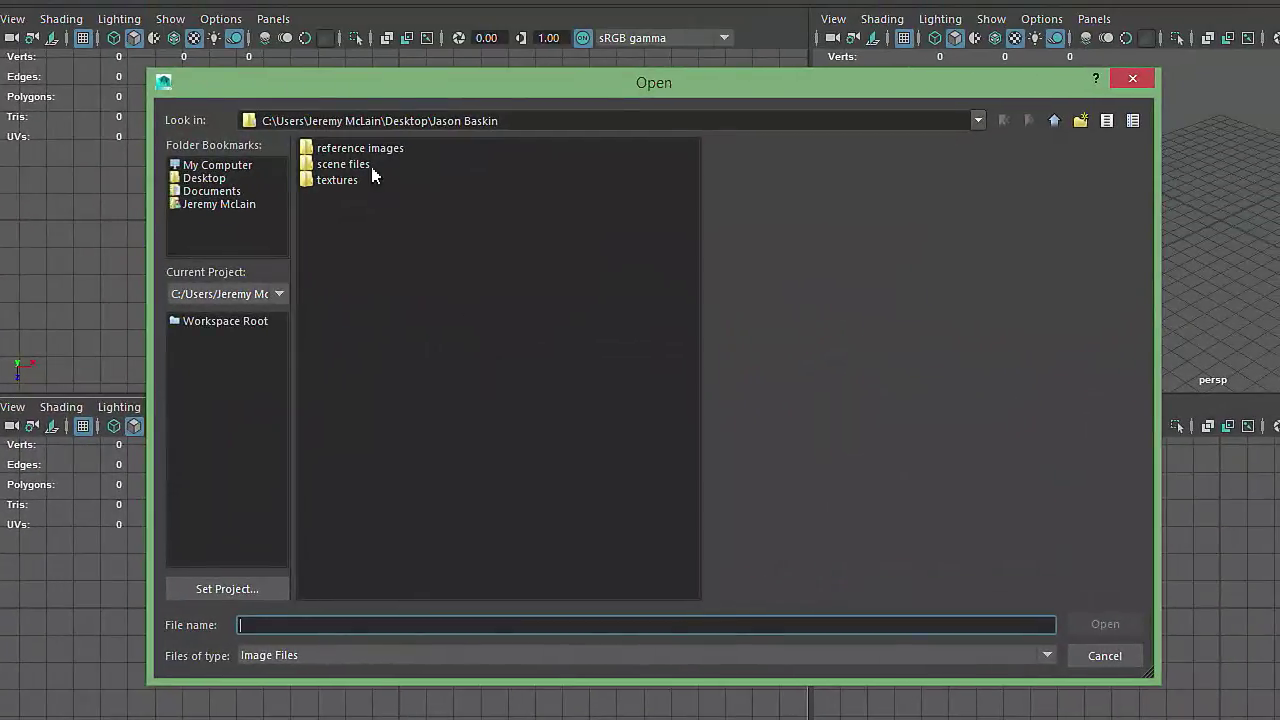
pyautogui.doubleClick(367, 147)
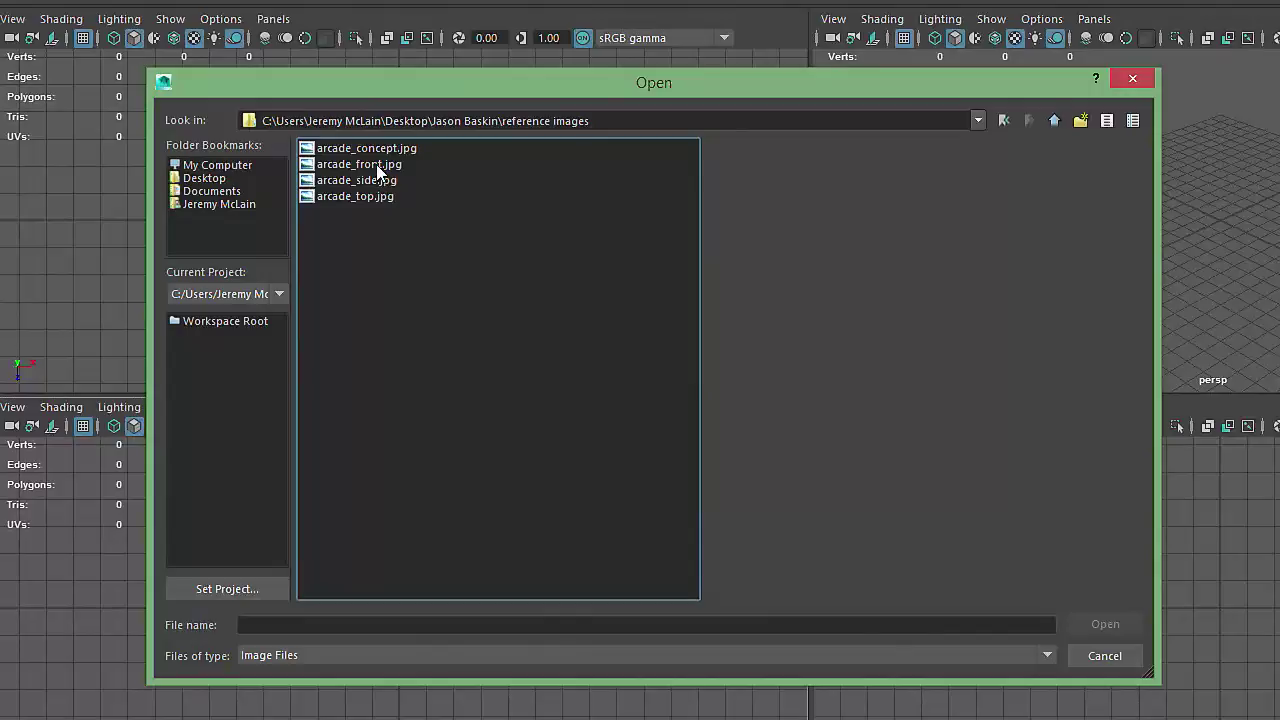
pyautogui.doubleClick(360, 165)
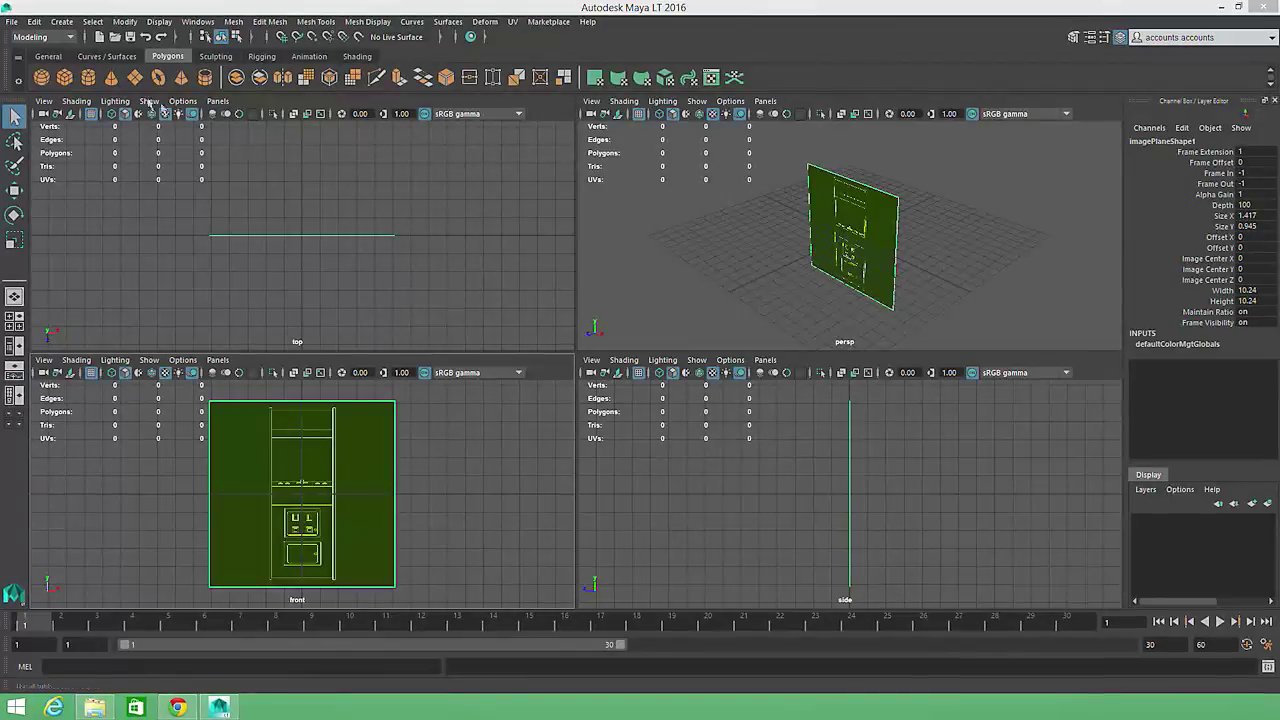
# Step: Import arcade_top.jpg from the reference images folder as an image plane in the top view
pyautogui.click(45, 104)
pyautogui.moveTo(104, 350)
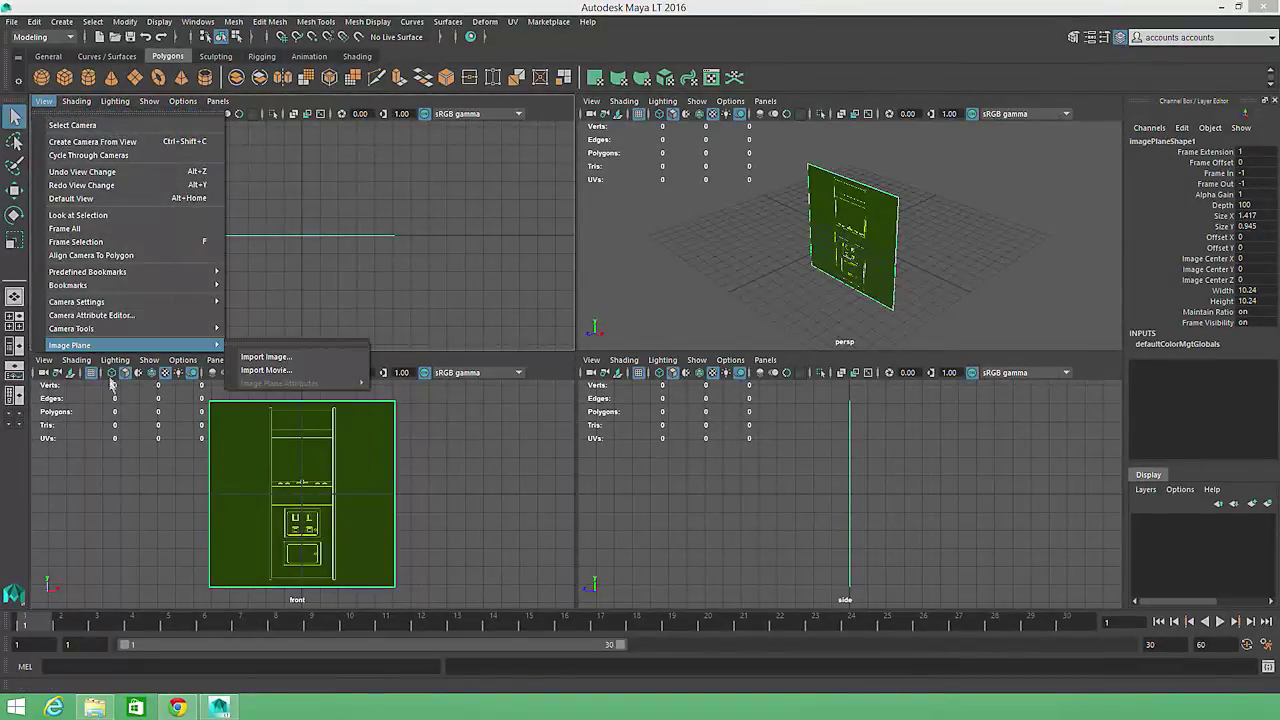
pyautogui.click(278, 357)
pyautogui.doubleClick(276, 187)
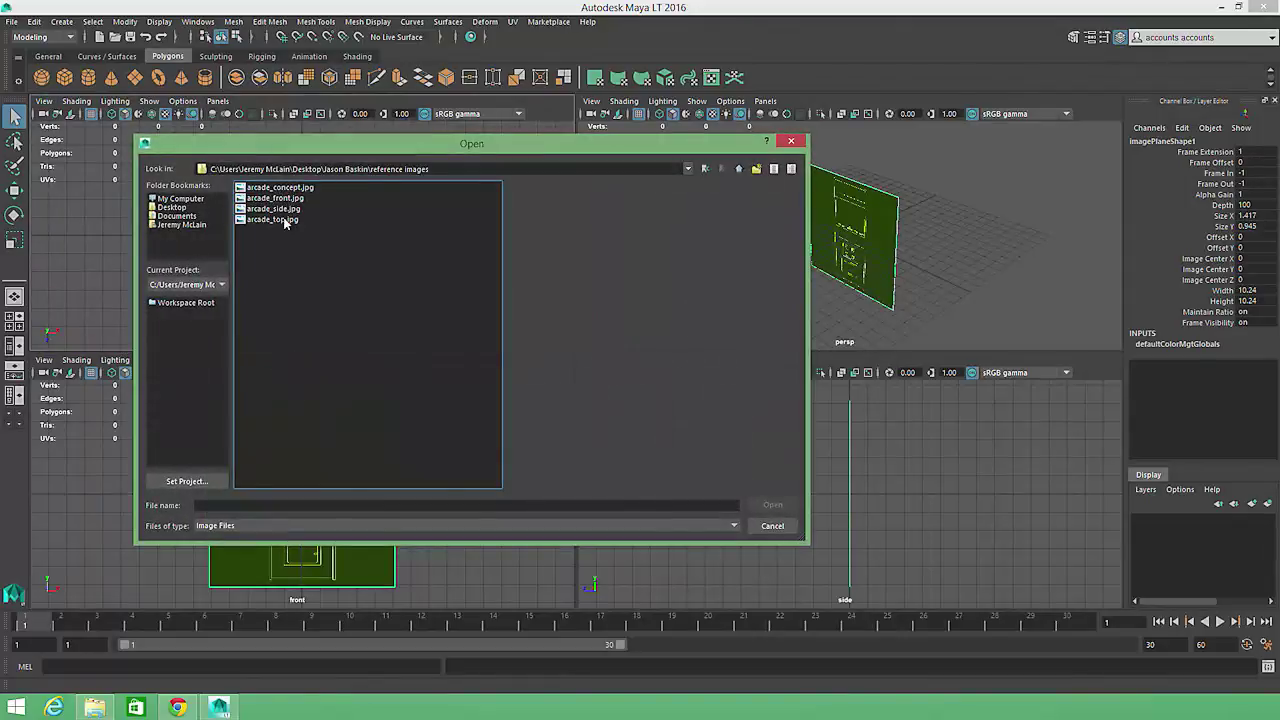
pyautogui.doubleClick(284, 220)
# Step: Import arcade_side.jpg from the reference images folder as an image plane in the side view and select that plane
pyautogui.click(592, 360)
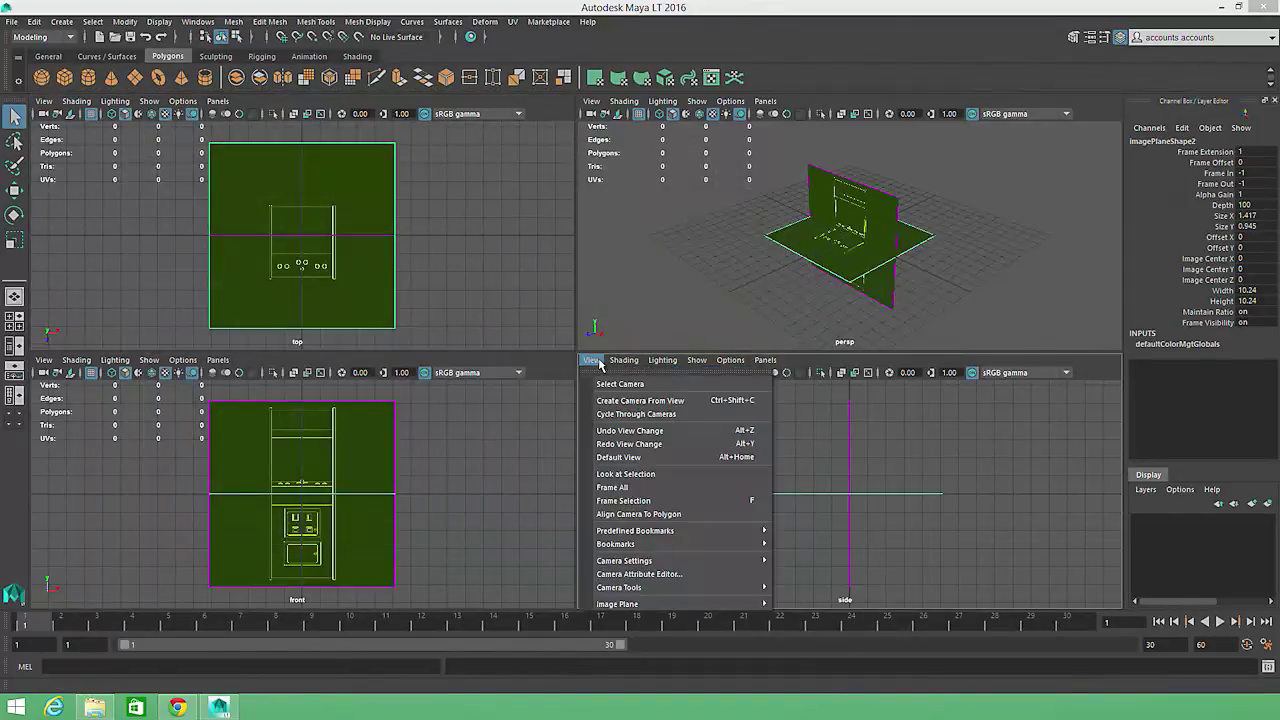
pyautogui.moveTo(617, 603)
pyautogui.click(888, 612)
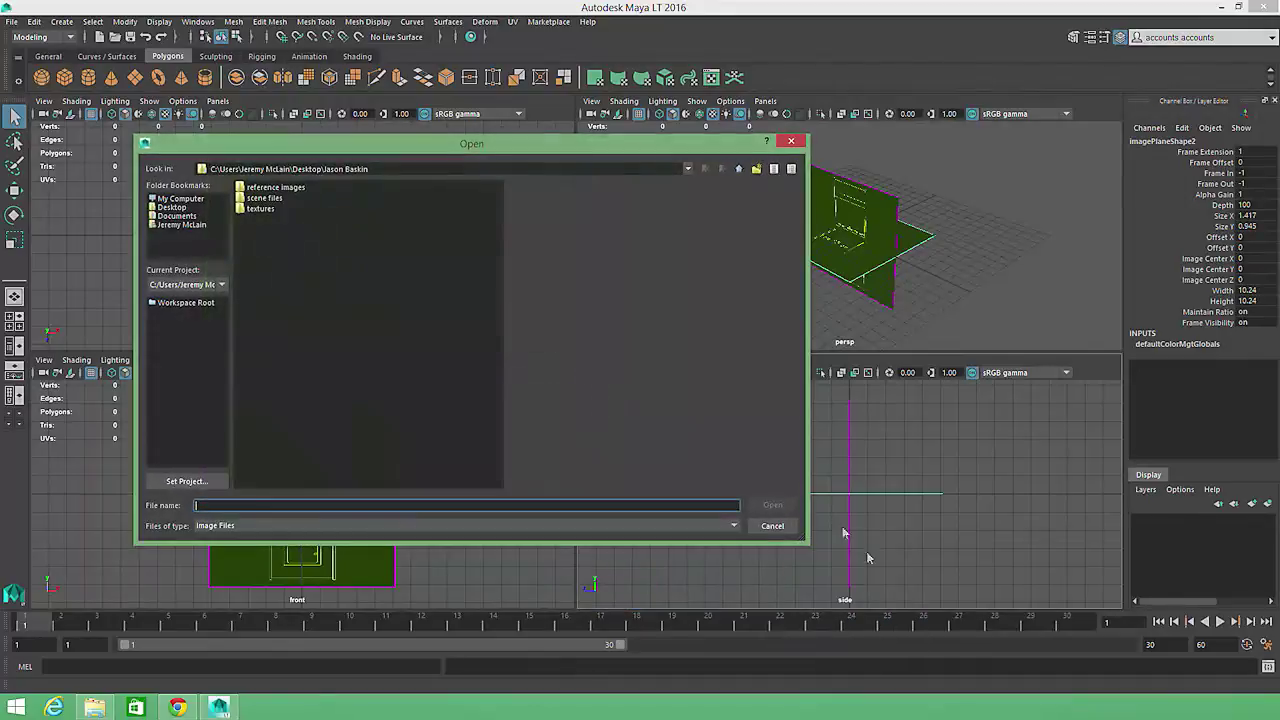
pyautogui.doubleClick(268, 190)
pyautogui.doubleClick(264, 209)
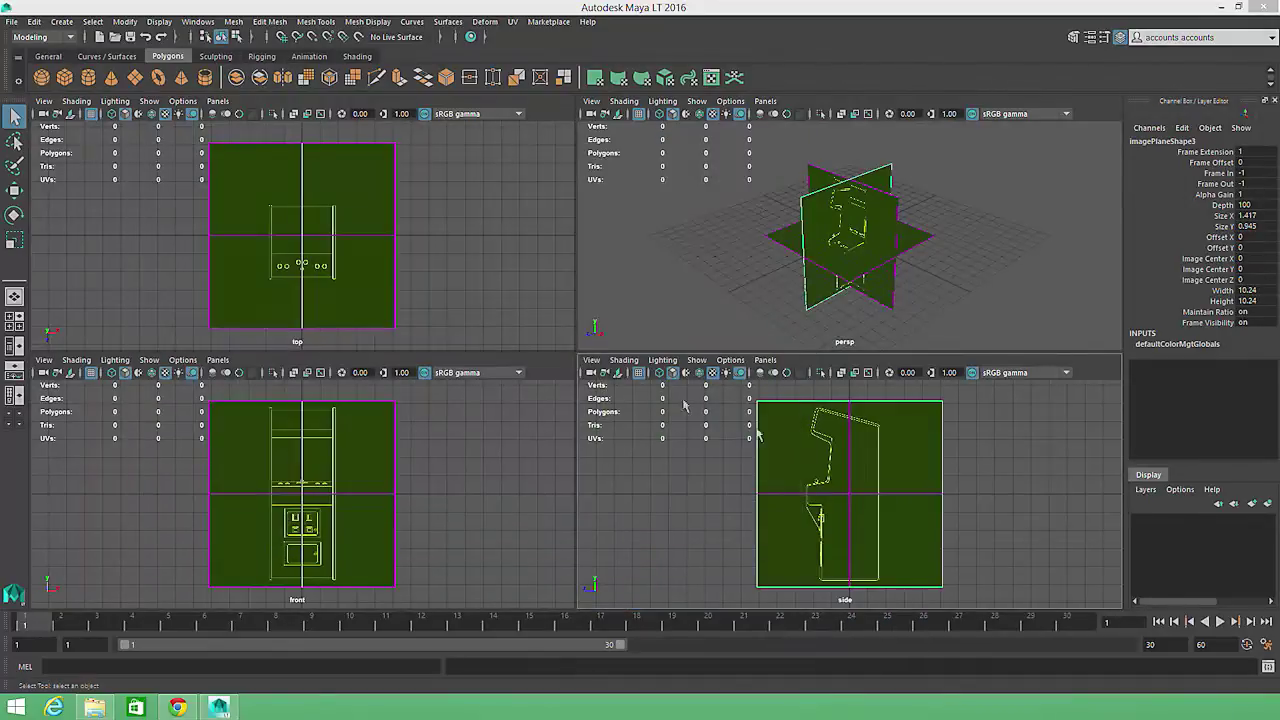
pyautogui.click(1072, 522)
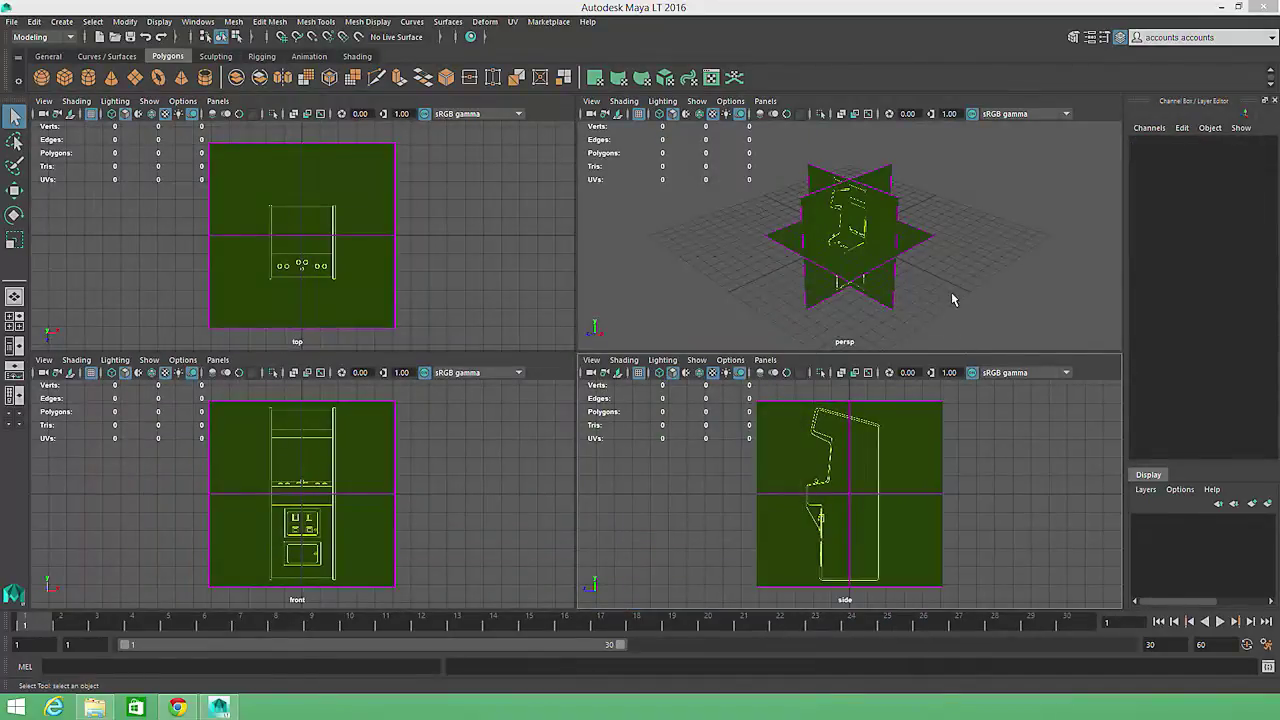
pyautogui.keyDown('alt'); pyautogui.moveTo(953, 303); pyautogui.dragTo(936, 284); pyautogui.keyUp('alt')
pyautogui.click(929, 432)
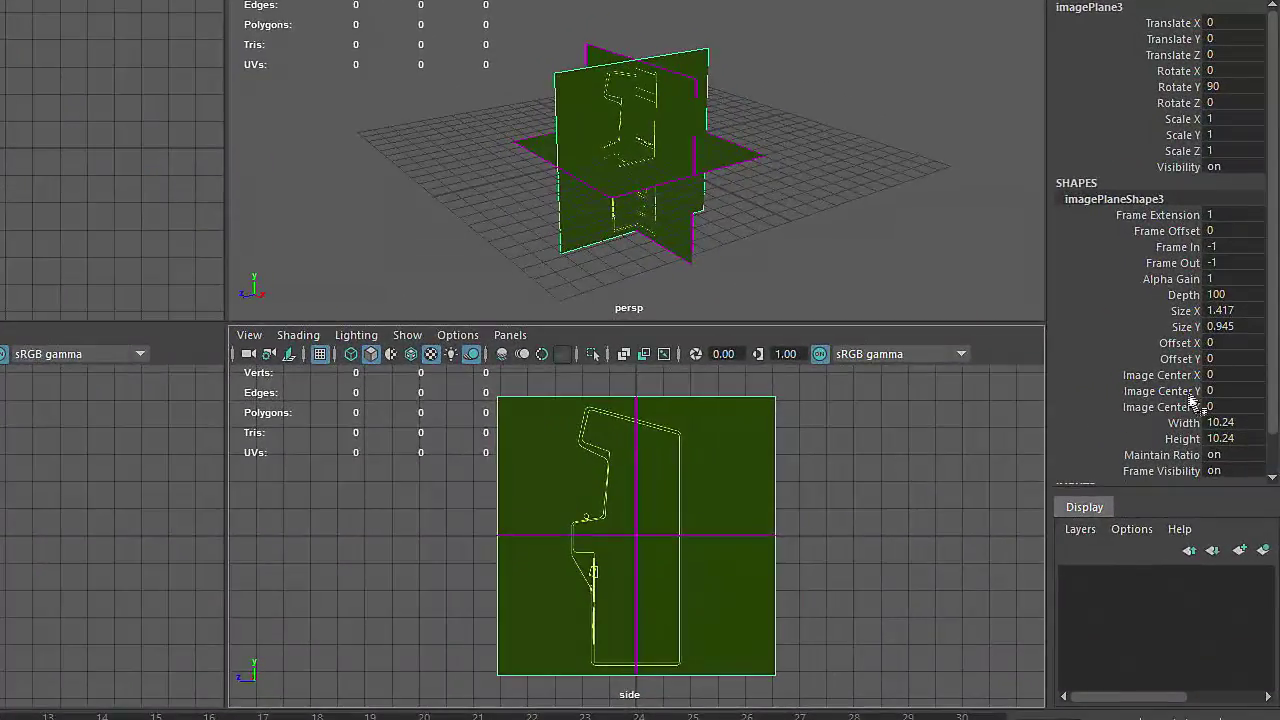
# Step: Try Image Center Y values of 2 and 4 on the side image plane and reset the value to 0
pyautogui.click(1172, 391)
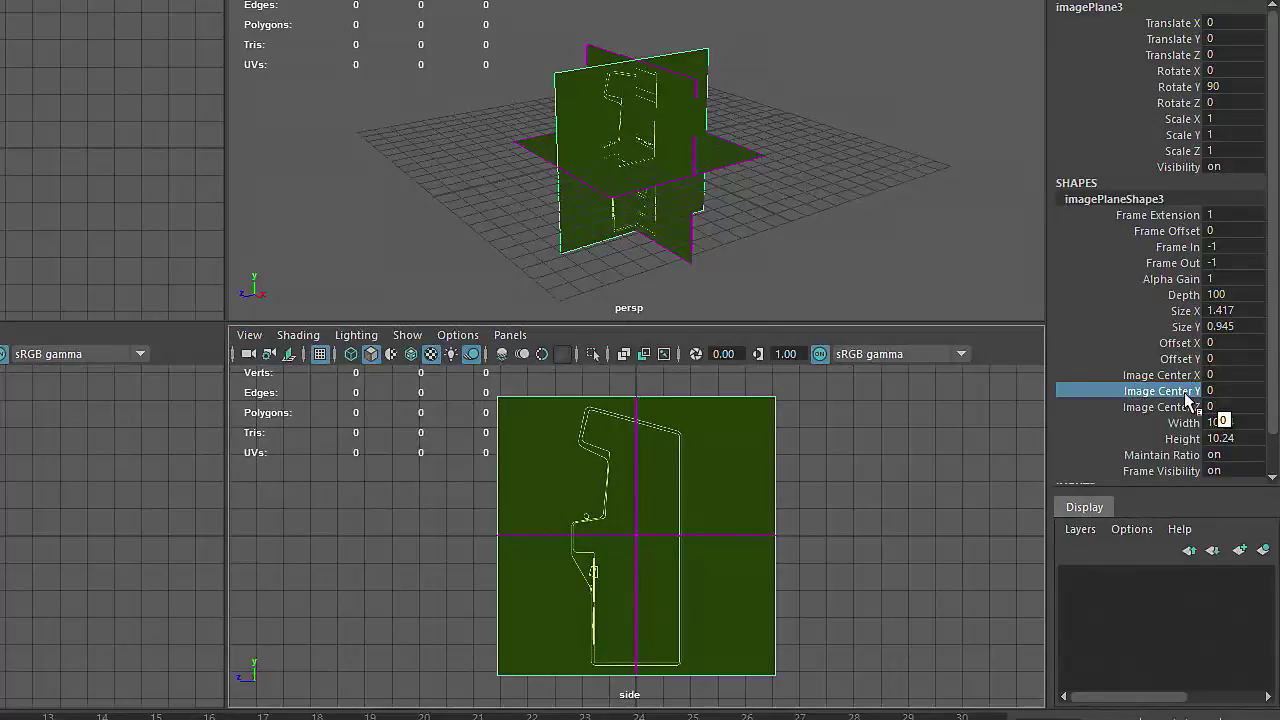
pyautogui.doubleClick(1212, 391)
pyautogui.write('2')
pyautogui.press('Return')
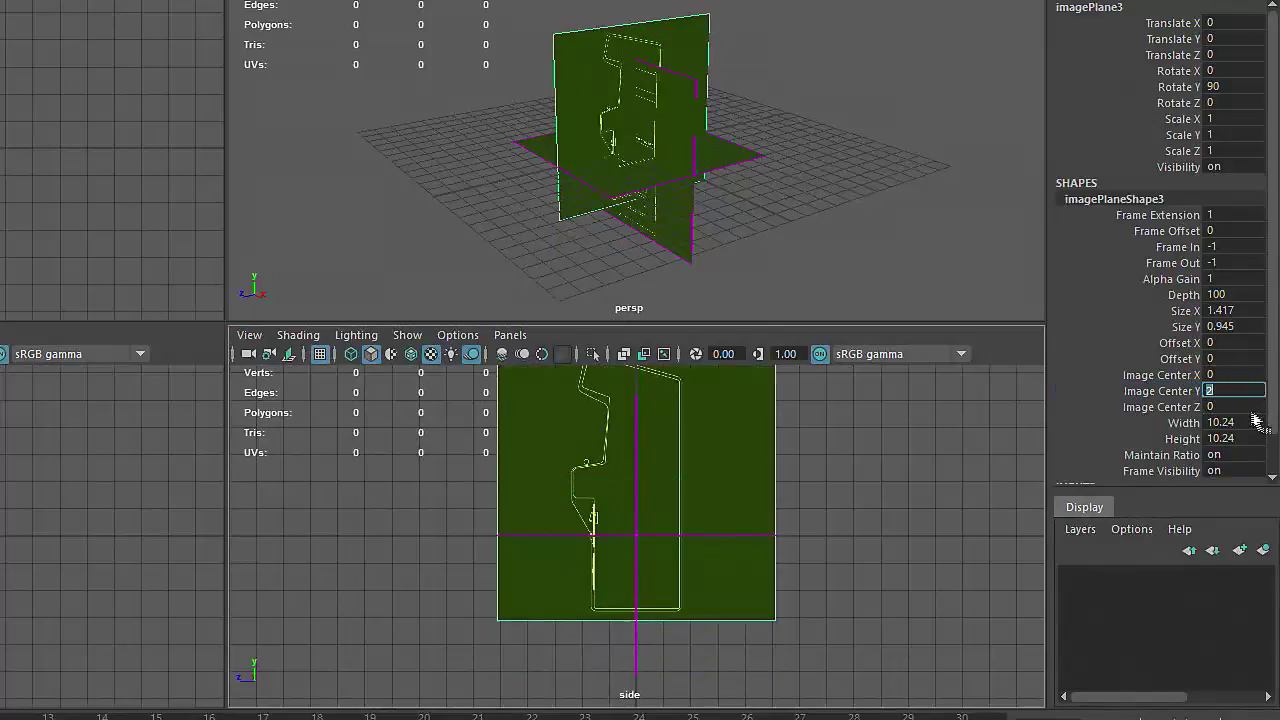
pyautogui.write('4')
pyautogui.press('Return')
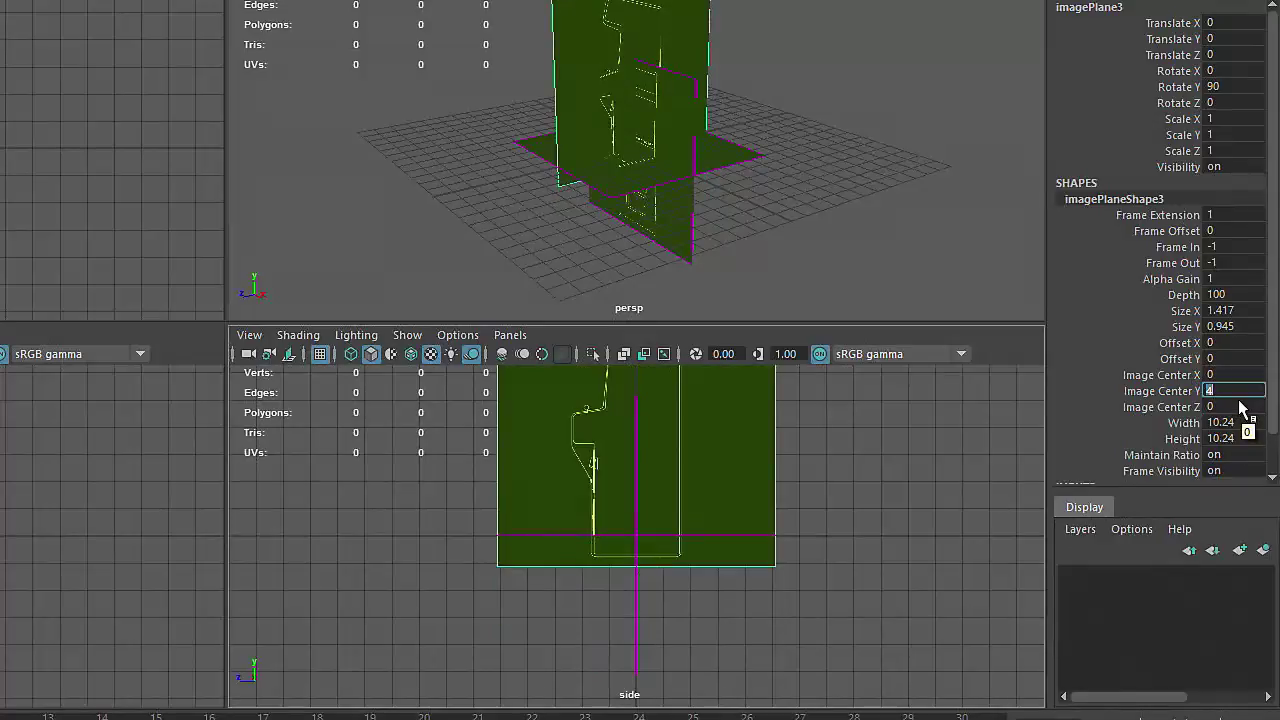
pyautogui.write('0')
pyautogui.press('Return')
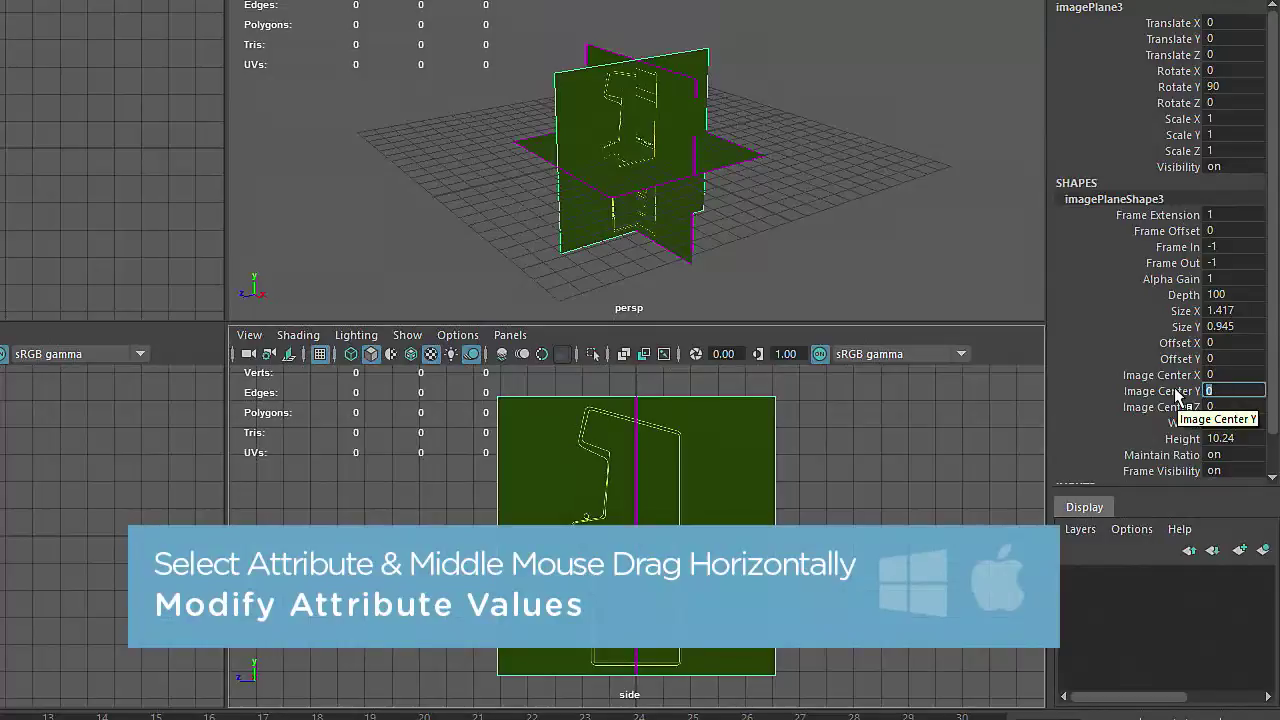
# Step: Raise the side image plane by setting its Image Center Y to 4.75
pyautogui.click(1160, 391)
pyautogui.moveTo(806, 480); pyautogui.dragTo(919, 451, button='middle')
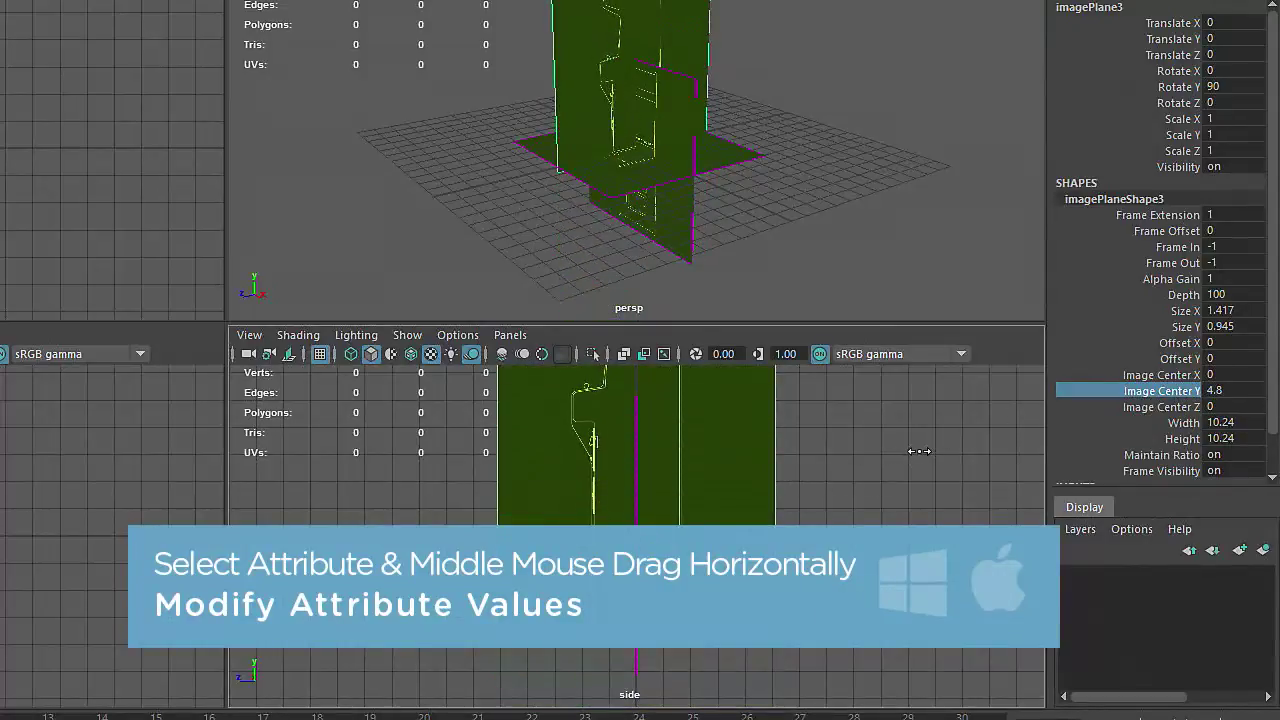
pyautogui.click(1237, 392)
pyautogui.write('4.78')
pyautogui.press('Return')
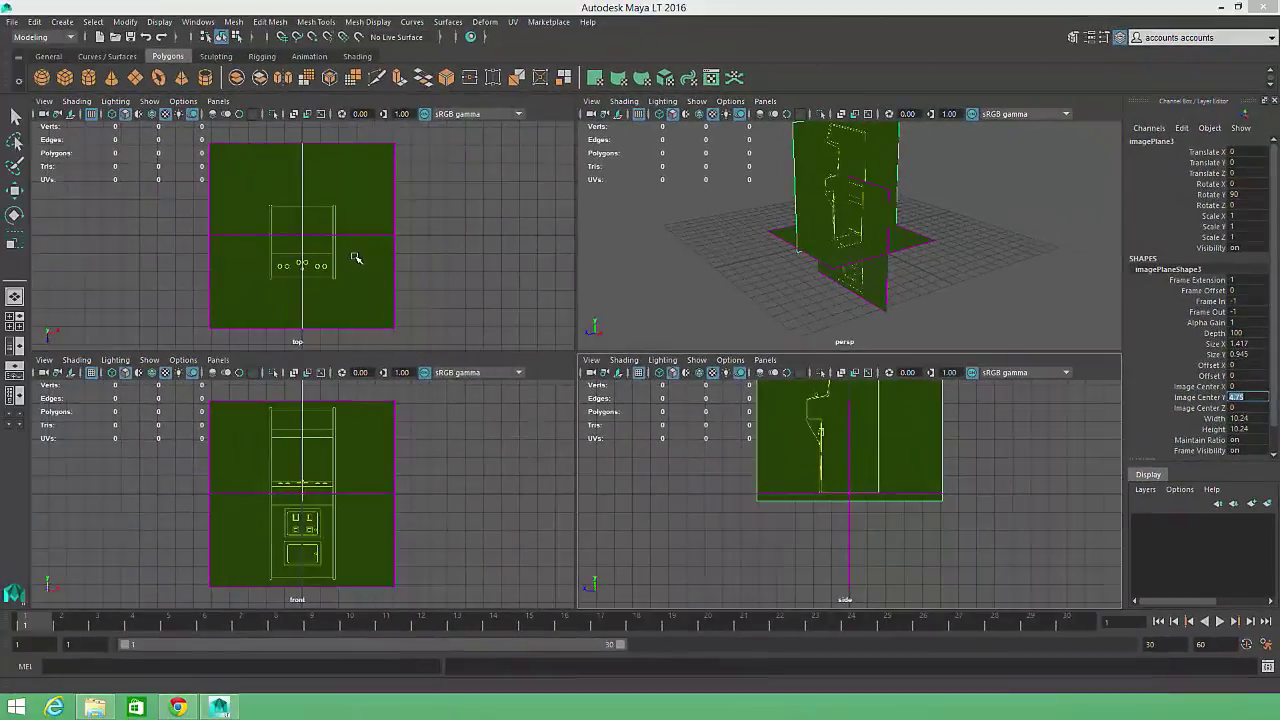
# Step: Select the front image plane and set its Image Center Y to 4.75
pyautogui.click(356, 258)
pyautogui.click(377, 445)
pyautogui.click(1245, 397)
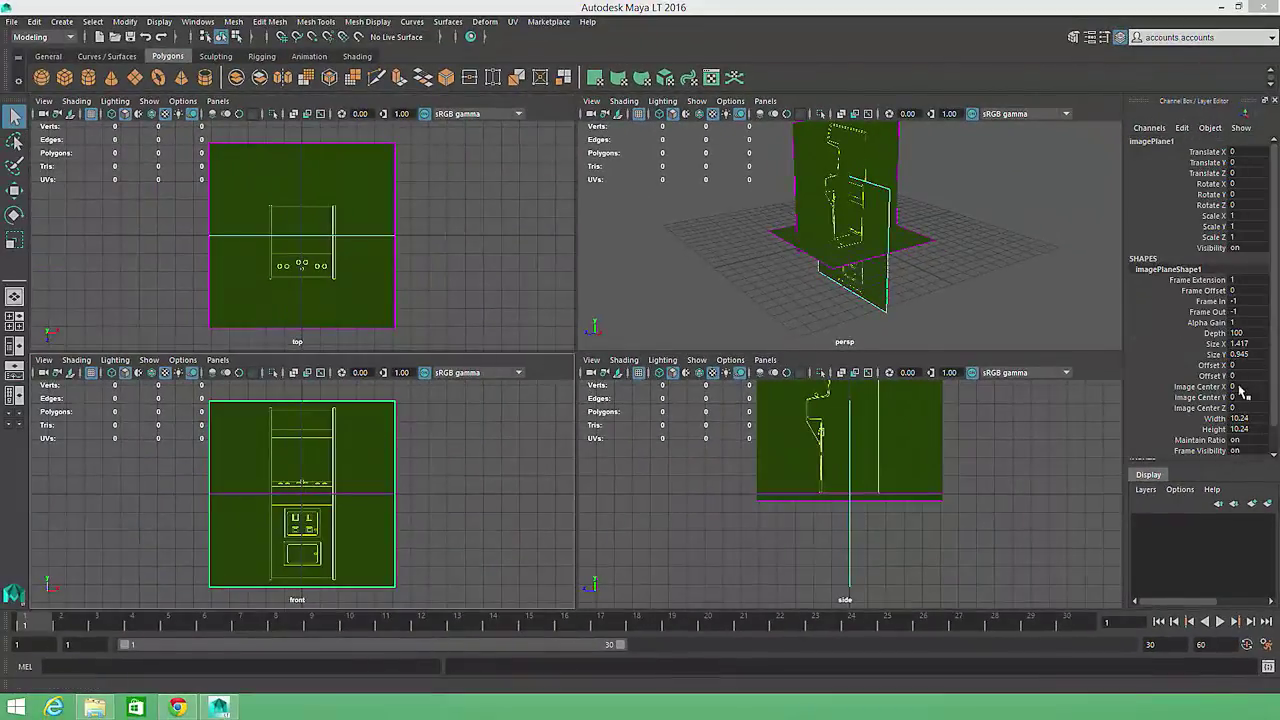
pyautogui.write('1')
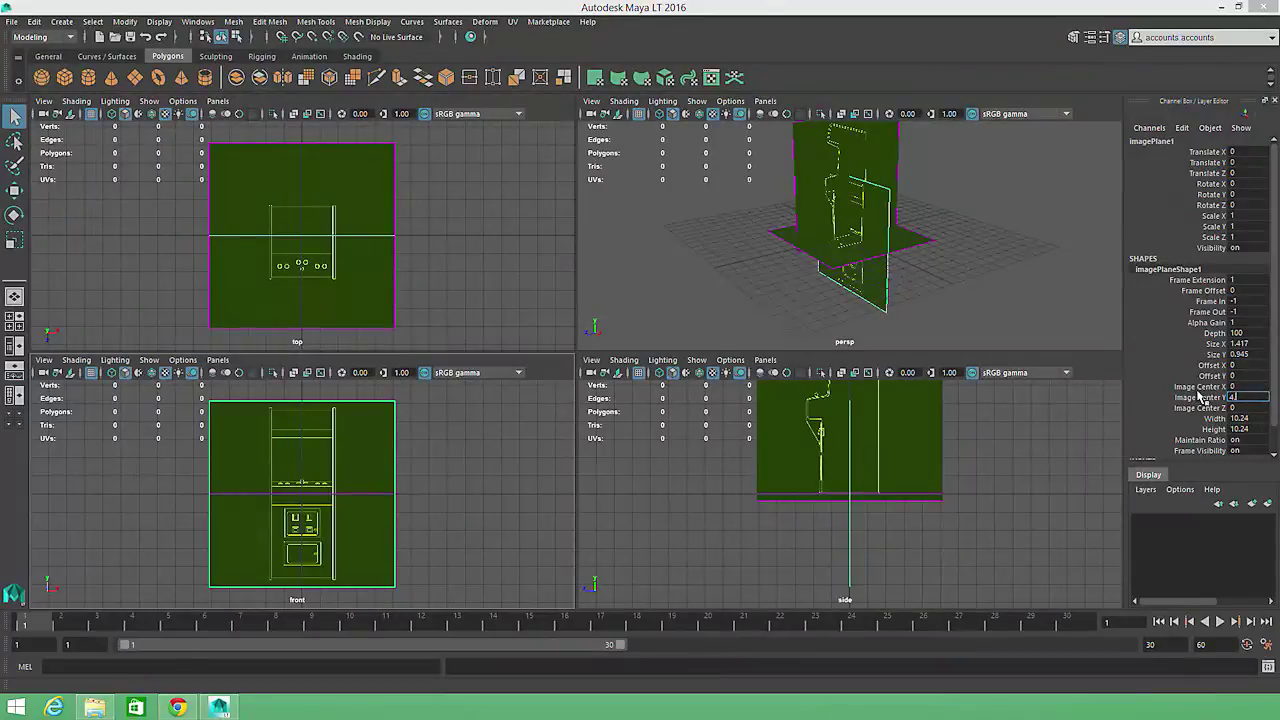
pyautogui.write('.75')
pyautogui.press('Return')
# Step: Select the top image plane, set its Image Center Y to 4.75, and clear the selection
pyautogui.click(370, 282)
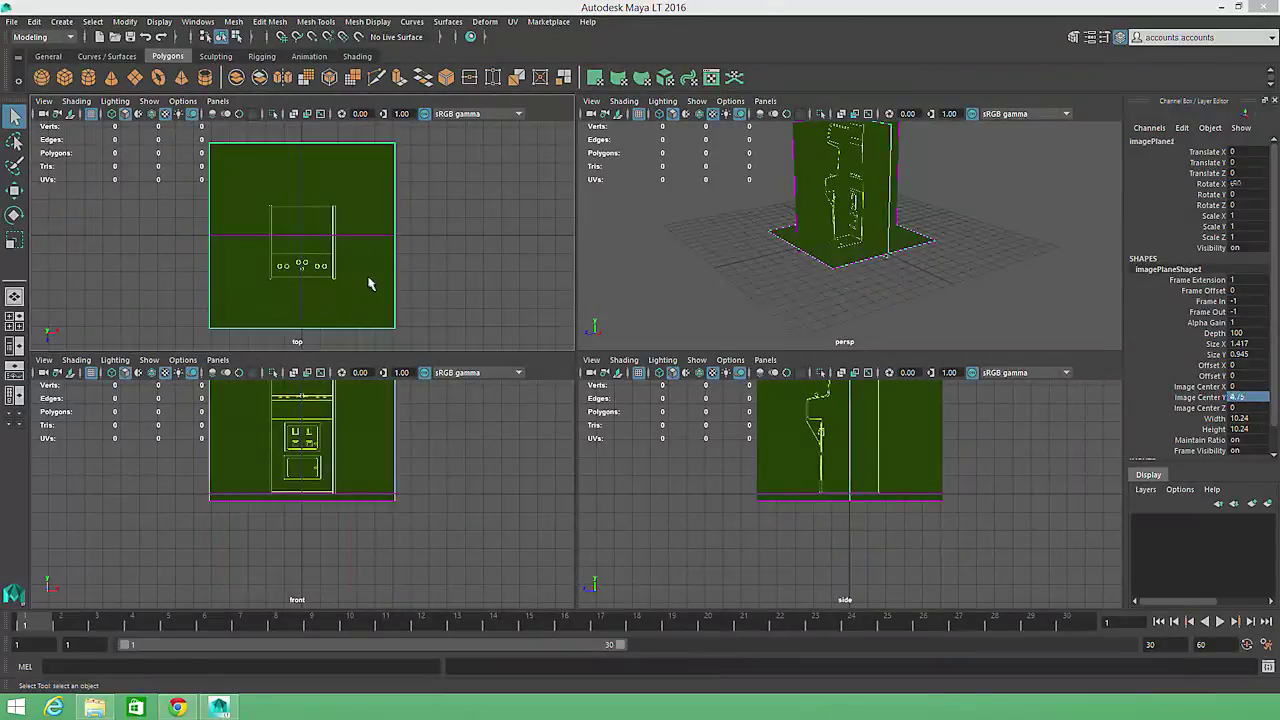
pyautogui.click(1245, 397)
pyautogui.write('4.75')
pyautogui.press('Return')
pyautogui.click(1029, 319)
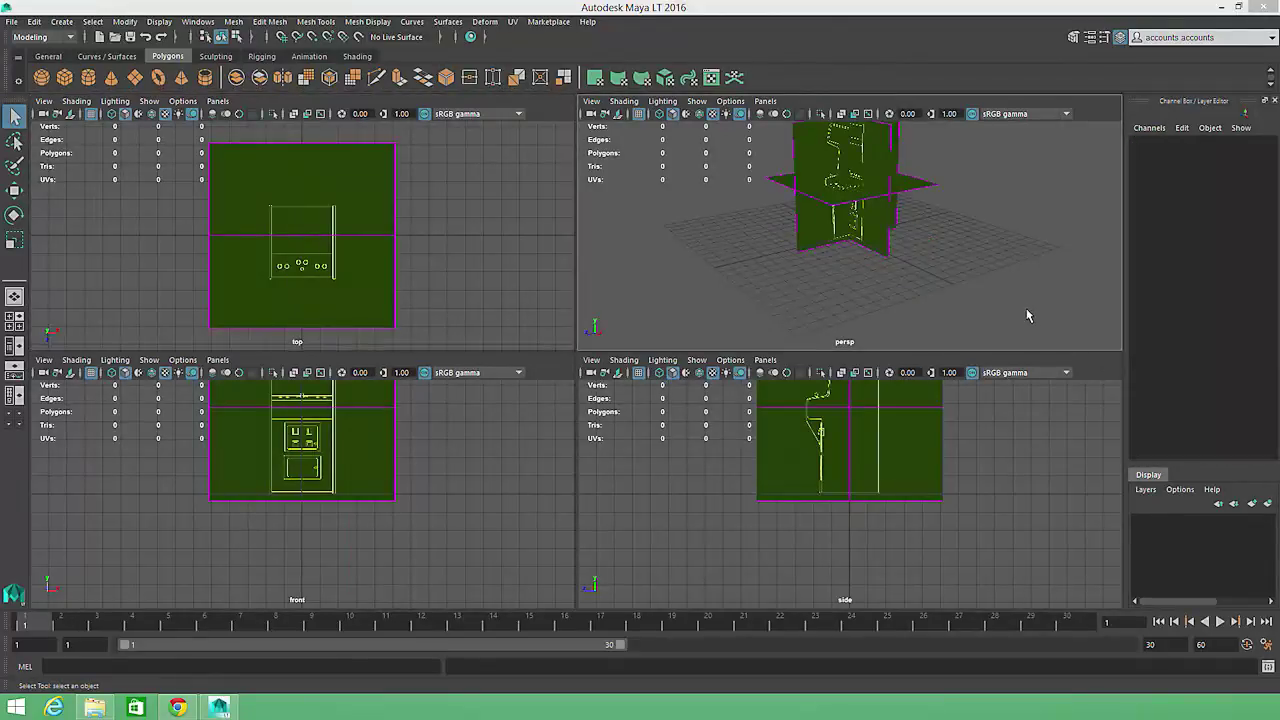
pyautogui.keyDown('alt'); pyautogui.moveTo(942, 231); pyautogui.dragTo(940, 261); pyautogui.keyUp('alt')
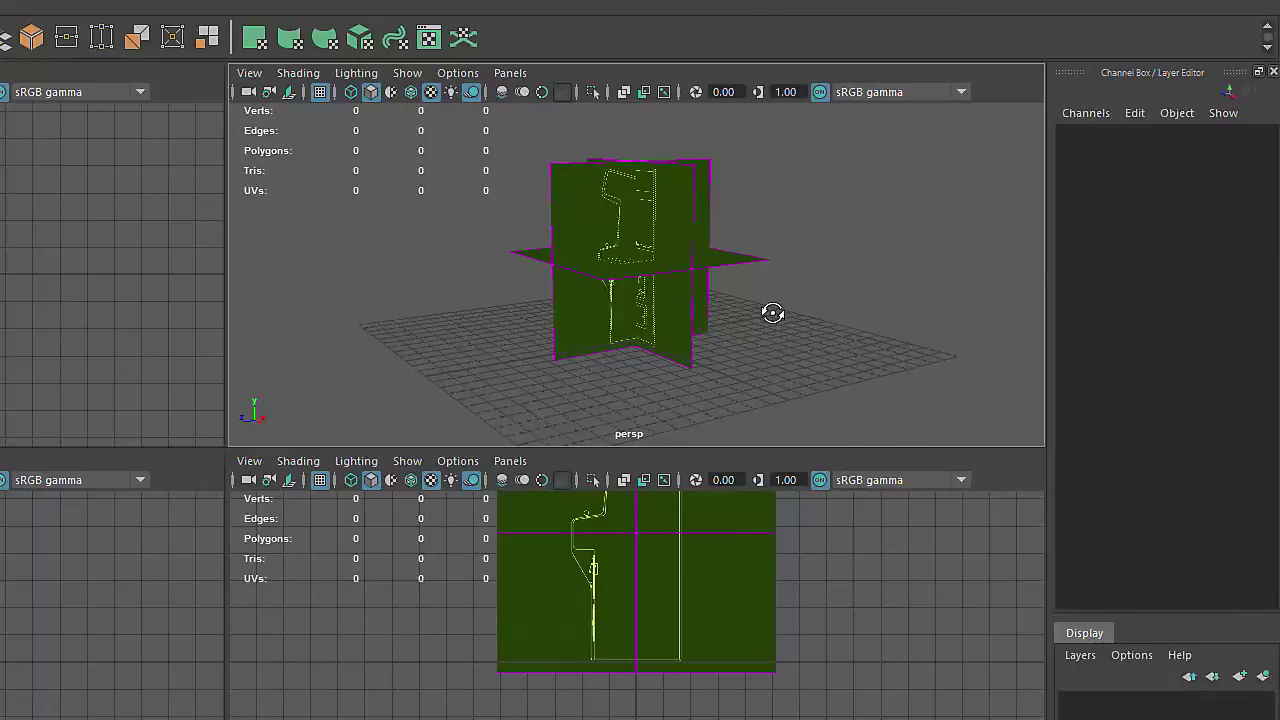
# Step: Hide the image planes in the perspective view only
pyautogui.click(408, 76)
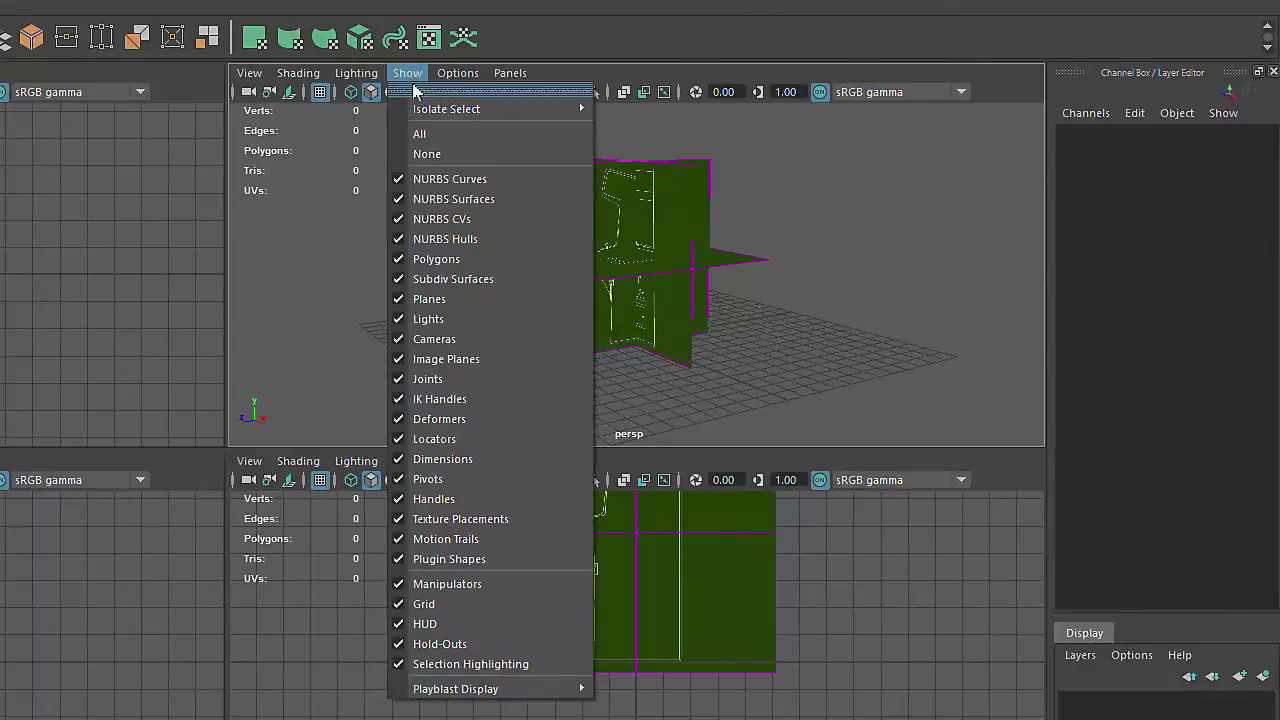
pyautogui.click(468, 357)
pyautogui.click(406, 74)
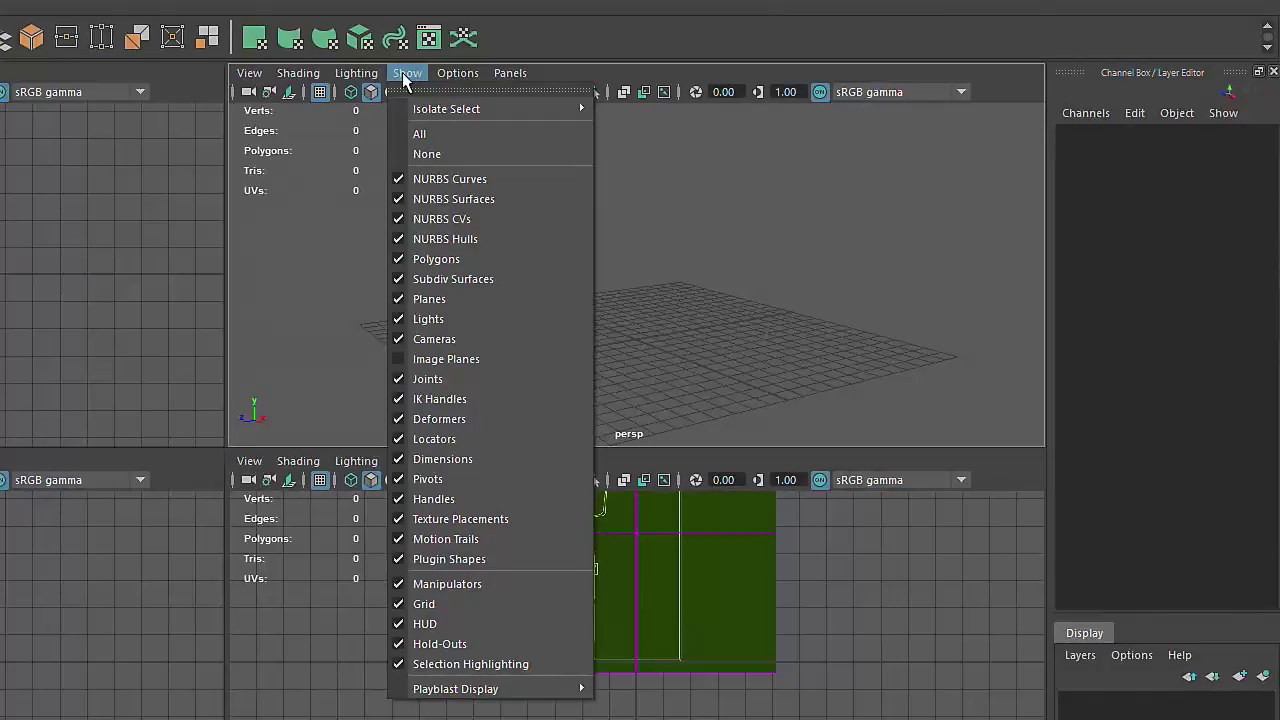
pyautogui.click(363, 220)
# Step: Examine the reference drawings in the orthographic views, closing in on the joystick in the front and side views
pyautogui.keyDown('alt'); pyautogui.moveTo(912, 622); pyautogui.dragTo(912, 682, button='middle'); pyautogui.keyUp('alt')
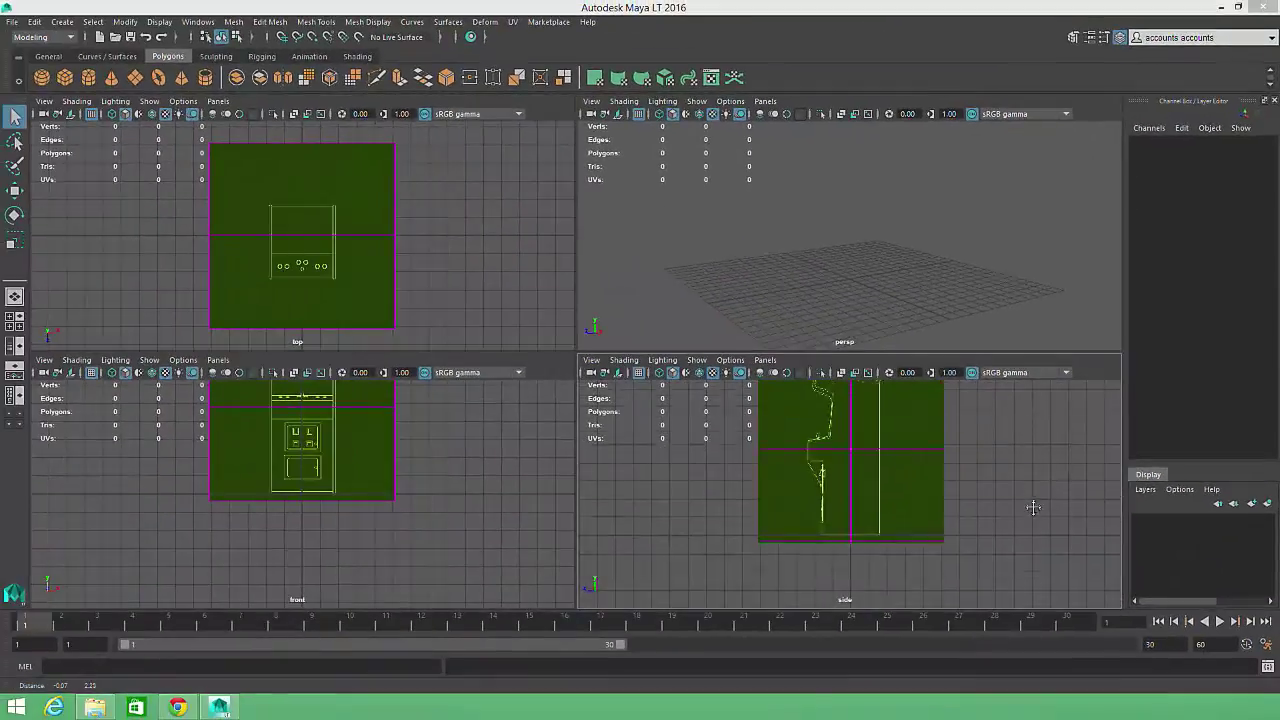
pyautogui.keyDown('alt'); pyautogui.moveTo(1033, 507); pyautogui.dragTo(1034, 563, button='middle'); pyautogui.keyUp('alt')
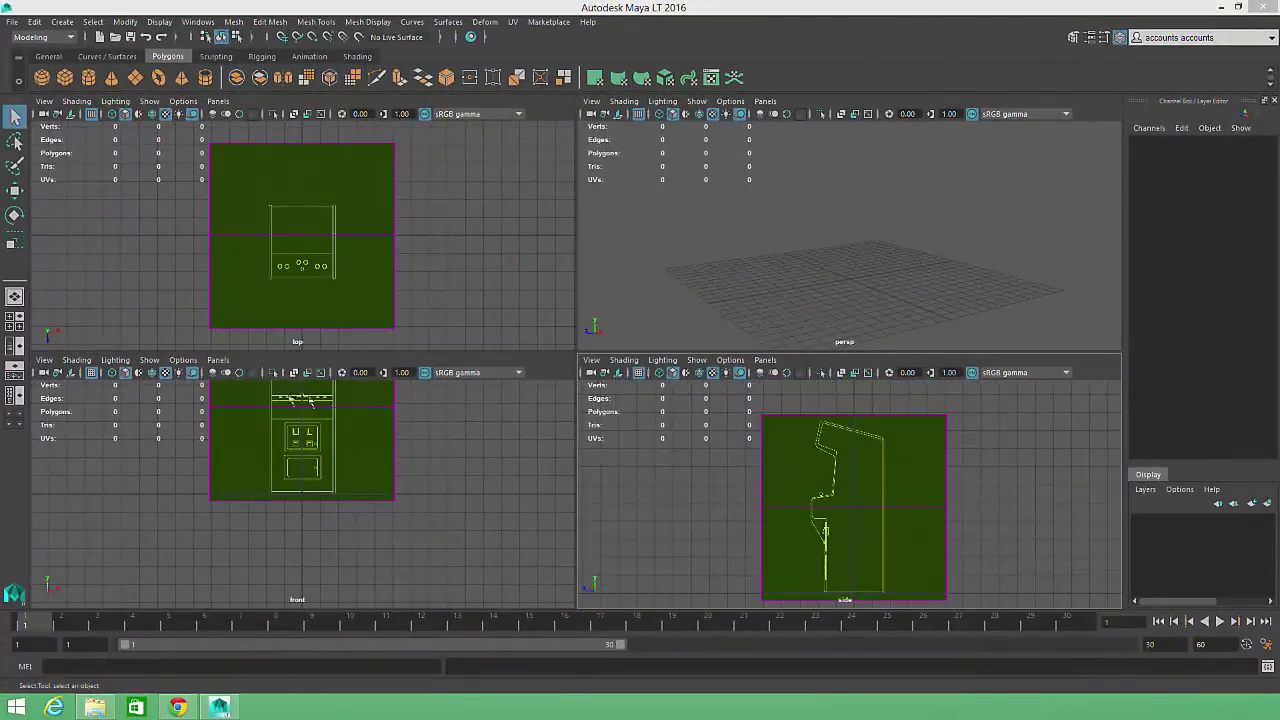
pyautogui.keyDown('alt'); pyautogui.moveTo(430, 451); pyautogui.dragTo(441, 529, button='middle'); pyautogui.keyUp('alt')
pyautogui.moveTo(474, 262)
pyautogui.keyDown('alt'); pyautogui.mouseDown(button='middle')
pyautogui.moveTo(460, 243)
pyautogui.moveTo(457, 261)
pyautogui.mouseUp(button='middle'); pyautogui.keyUp('alt')
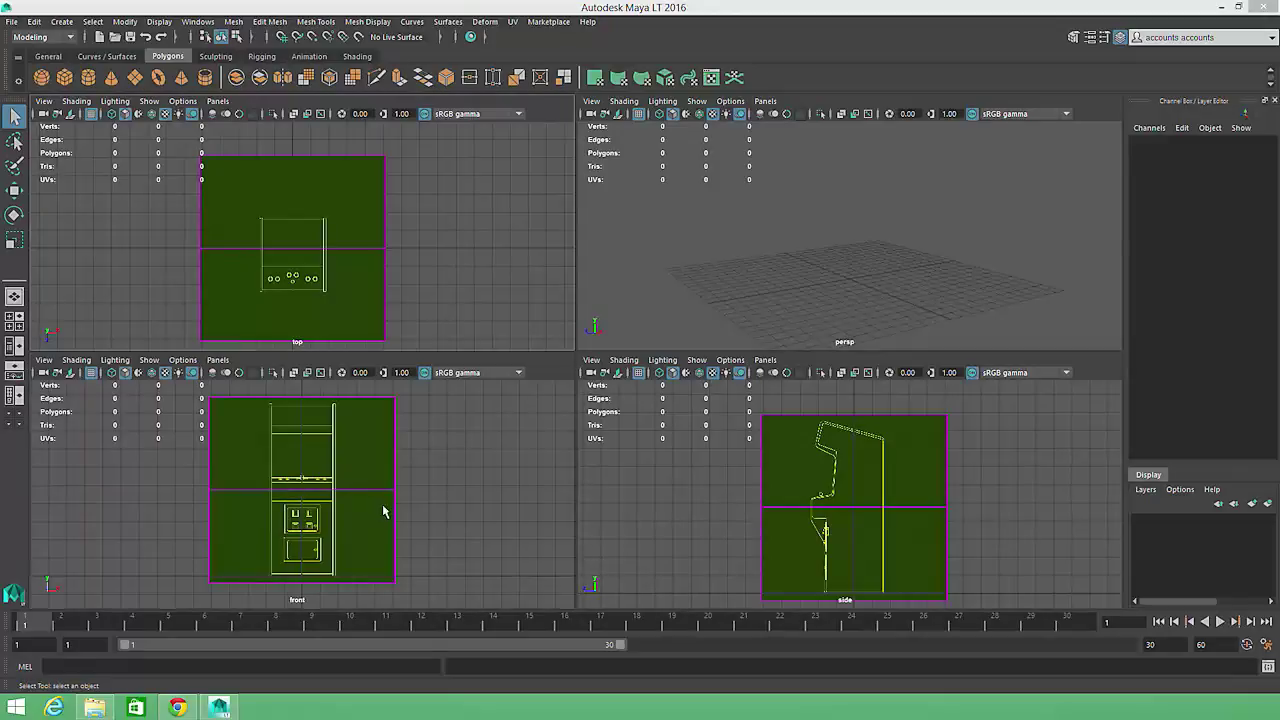
pyautogui.scroll(5, 357, 480)
pyautogui.keyDown('alt'); pyautogui.moveTo(402, 507); pyautogui.dragTo(408, 548, button='middle'); pyautogui.keyUp('alt')
pyautogui.keyDown('alt'); pyautogui.moveTo(408, 548); pyautogui.dragTo(1193, 545, button='right'); pyautogui.keyUp('alt')
pyautogui.keyDown('alt'); pyautogui.moveTo(725, 489); pyautogui.dragTo(846, 483, button='middle'); pyautogui.keyUp('alt')
pyautogui.keyDown('alt'); pyautogui.moveTo(846, 483); pyautogui.dragTo(1096, 485, button='right'); pyautogui.keyUp('alt')
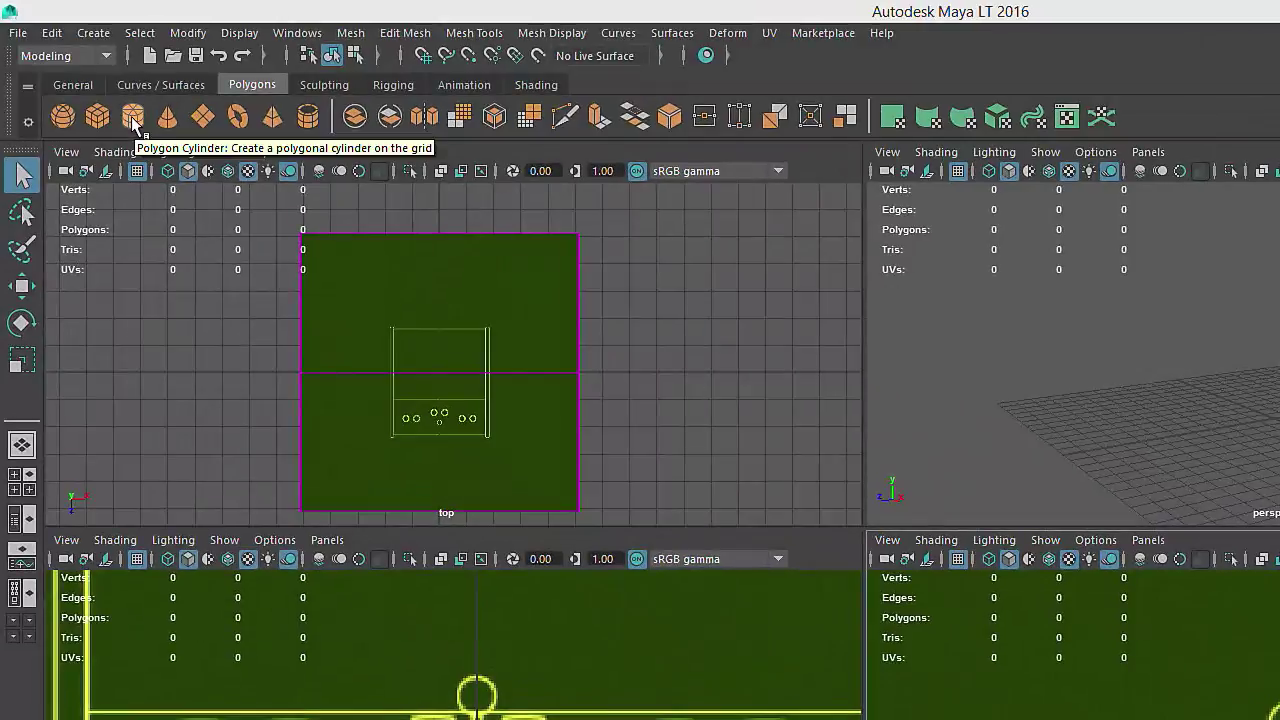
# Step: Create a polygon cylinder and move it in front of the cabinet in the side view, at about Y 2.78 and Z 3.64
pyautogui.click(93, 33)
pyautogui.moveTo(194, 110)
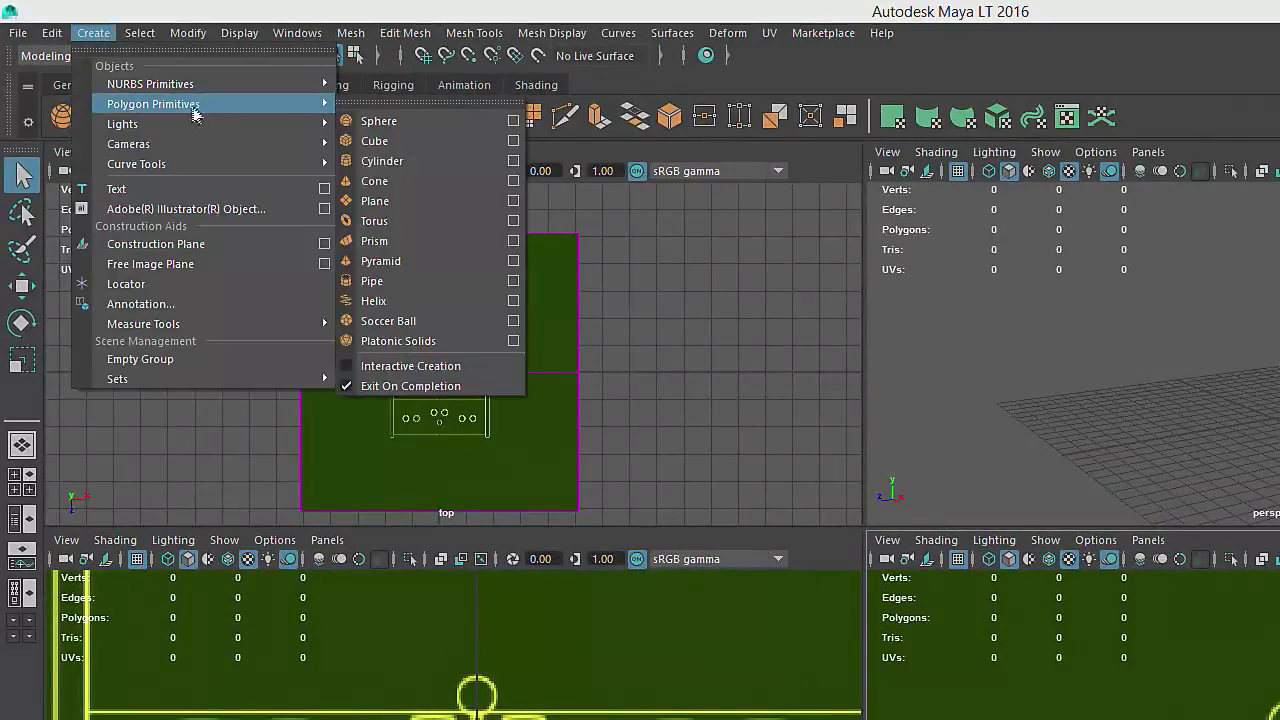
pyautogui.click(403, 160)
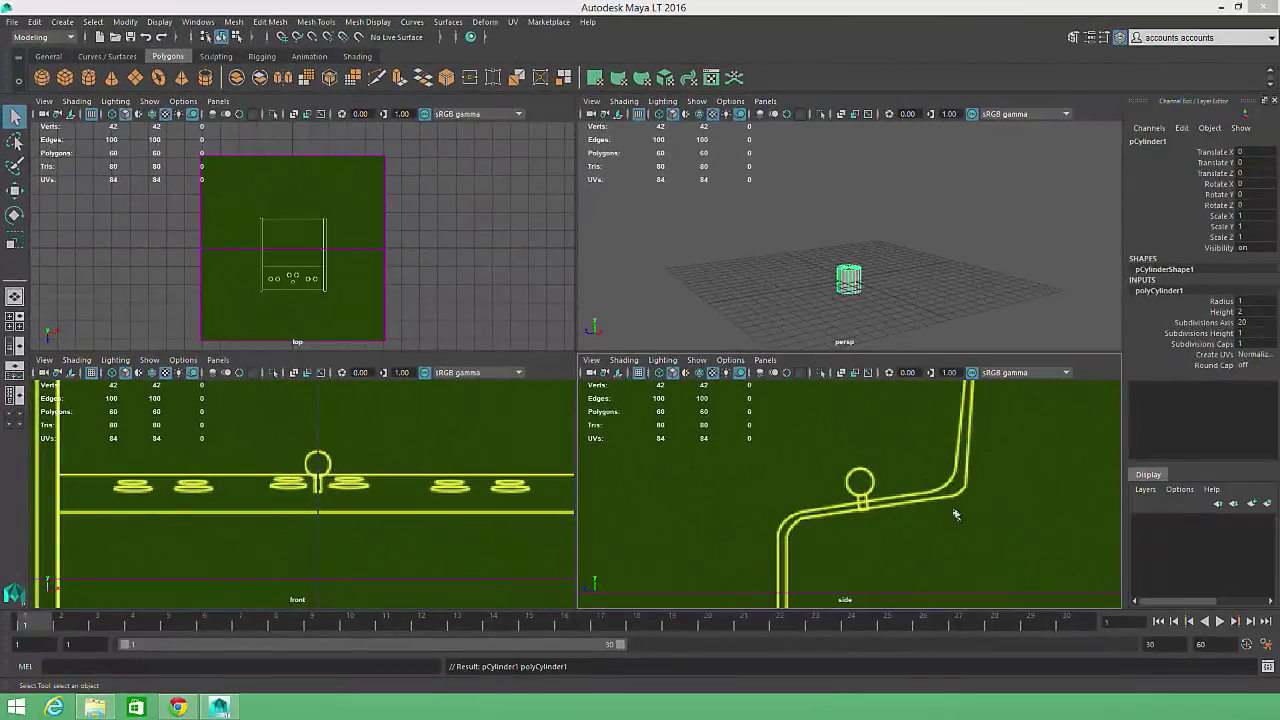
pyautogui.keyDown('alt'); pyautogui.moveTo(995, 516); pyautogui.dragTo(800, 500, button='right'); pyautogui.keyUp('alt')
pyautogui.press('w')
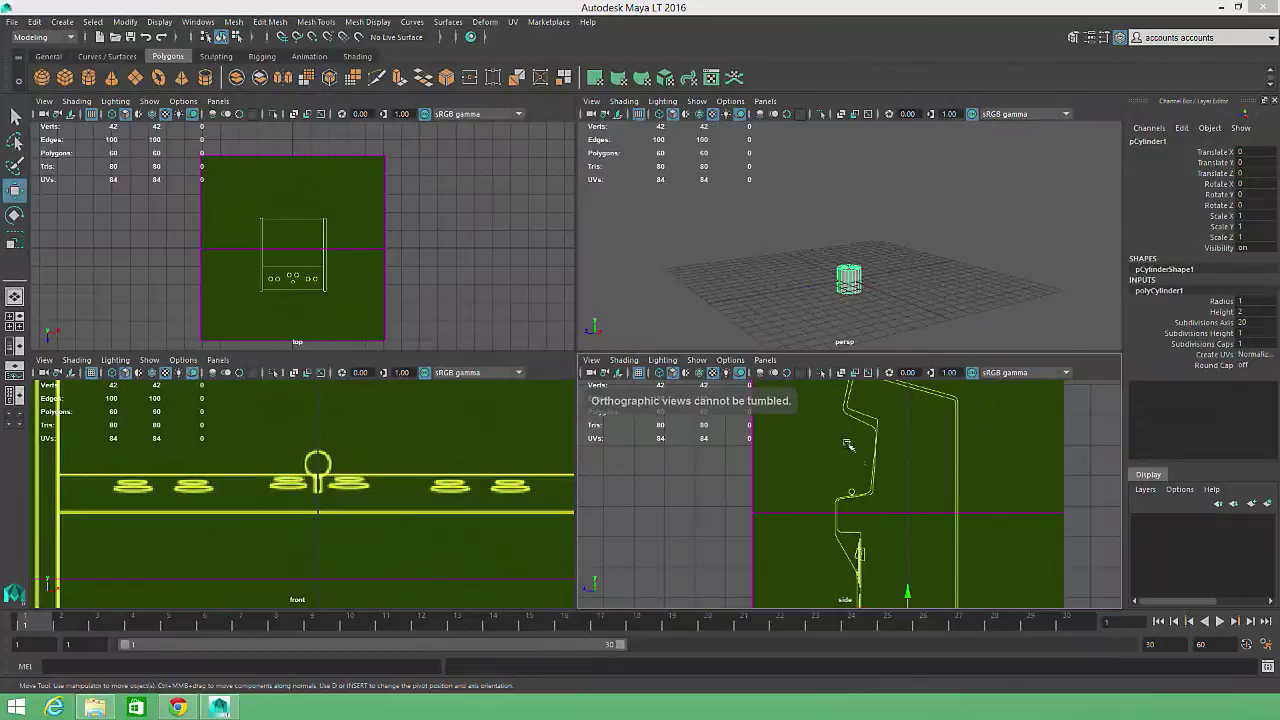
pyautogui.moveTo(971, 606); pyautogui.dragTo(858, 523, button='middle')
# Step: Maximize the side view and scale the cylinder uniformly to about 0.217
pyautogui.press('r')
pyautogui.moveTo(797, 573); pyautogui.dragTo(791, 563)
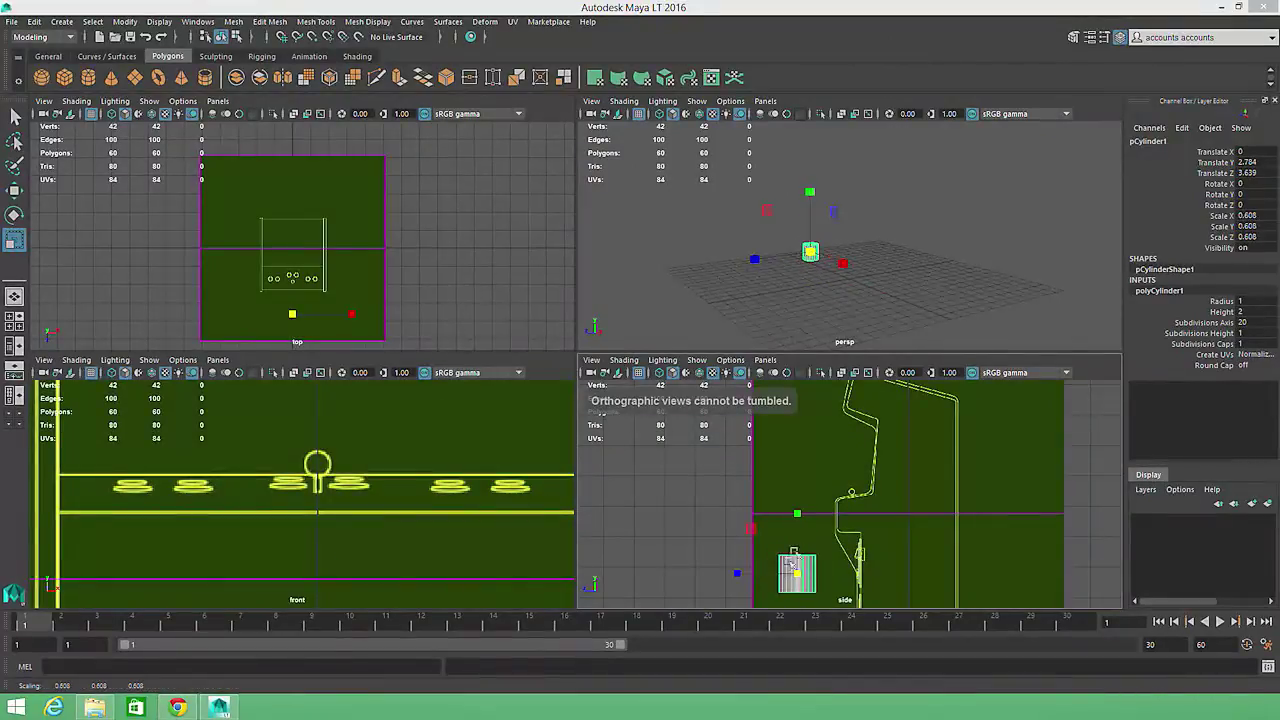
pyautogui.press('space')
pyautogui.keyDown('alt'); pyautogui.moveTo(652, 472); pyautogui.dragTo(703, 463, button='middle'); pyautogui.keyUp('alt')
pyautogui.moveTo(610, 482); pyautogui.dragTo(700, 386, button='middle')
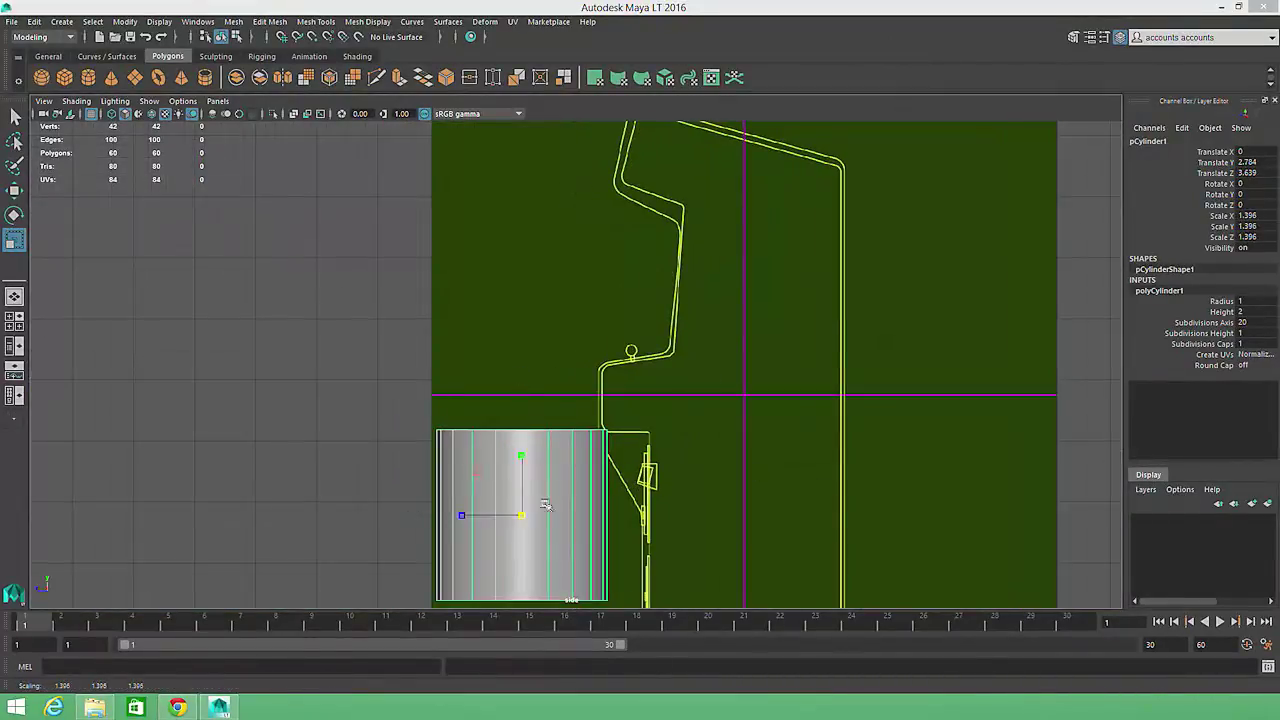
pyautogui.moveTo(545, 505); pyautogui.dragTo(423, 543)
# Step: Move the cylinder onto the joystick in the side reference, at about Y 5.33 and Z 1.92
pyautogui.press('w')
pyautogui.moveTo(522, 514); pyautogui.dragTo(626, 360)
pyautogui.keyDown('alt'); pyautogui.moveTo(657, 403); pyautogui.dragTo(641, 453, button='middle'); pyautogui.keyUp('alt')
pyautogui.keyDown('alt'); pyautogui.moveTo(641, 453); pyautogui.dragTo(960, 486, button='right'); pyautogui.keyUp('alt')
pyautogui.keyDown('alt'); pyautogui.click(754, 474); pyautogui.keyUp('alt')
pyautogui.keyDown('alt'); pyautogui.moveTo(725, 466); pyautogui.dragTo(748, 500, button='right'); pyautogui.keyUp('alt')
pyautogui.keyDown('alt'); pyautogui.moveTo(748, 500); pyautogui.dragTo(580, 484, button='middle'); pyautogui.keyUp('alt')
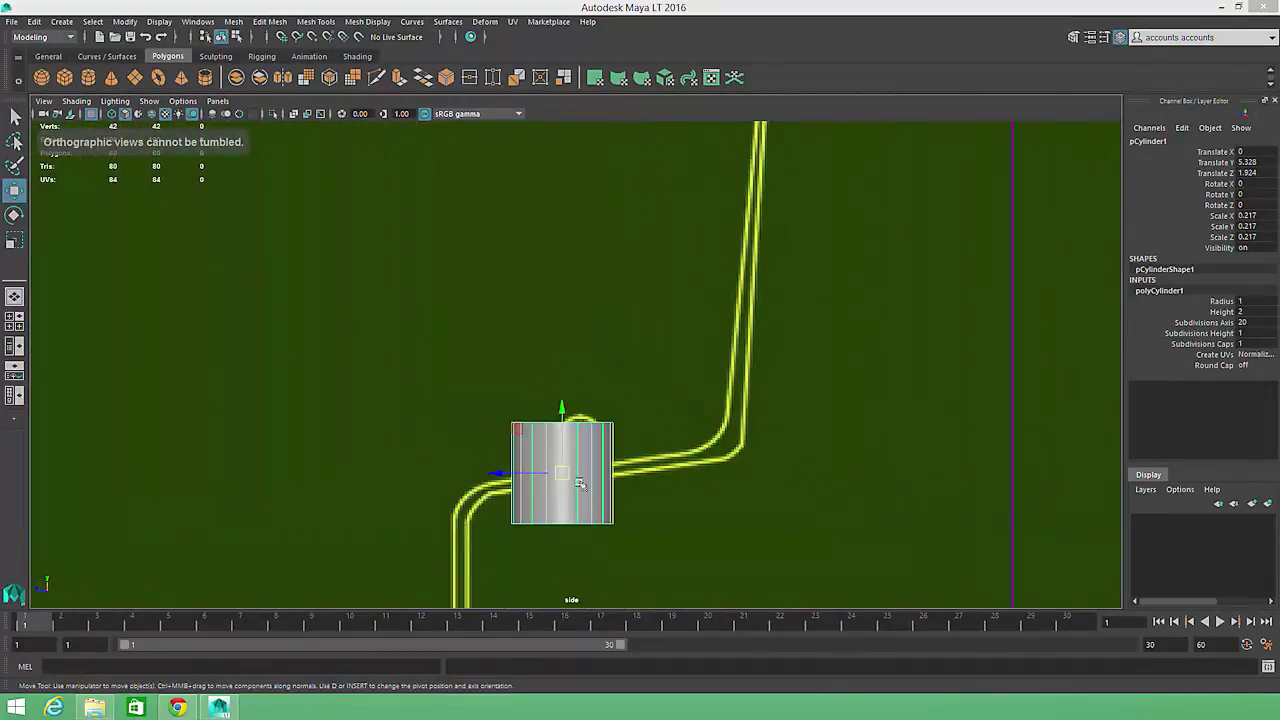
# Step: Shrink the cylinder to the joystick shaft's width and stretch it vertically, with scale about 0.034 in X and Z and 0.069 in Y
pyautogui.press('r')
pyautogui.moveTo(580, 484); pyautogui.dragTo(484, 484)
pyautogui.press('w')
pyautogui.moveTo(565, 477); pyautogui.dragTo(587, 478)
pyautogui.press('r')
pyautogui.moveTo(584, 410); pyautogui.dragTo(586, 368)
# Step: Tilt the cylinder about 6.6 degrees around X and align it with the joystick shaft at about Y 5.34 and Z 1.83
pyautogui.press('e')
pyautogui.moveTo(631, 426)
pyautogui.mouseDown()
pyautogui.moveTo(626, 411)
pyautogui.moveTo(635, 423)
pyautogui.mouseUp()
pyautogui.press('w')
pyautogui.moveTo(585, 472); pyautogui.dragTo(579, 403)
pyautogui.press('r')
pyautogui.keyDown('alt'); pyautogui.moveTo(691, 434); pyautogui.dragTo(606, 432, button='right'); pyautogui.keyUp('alt')
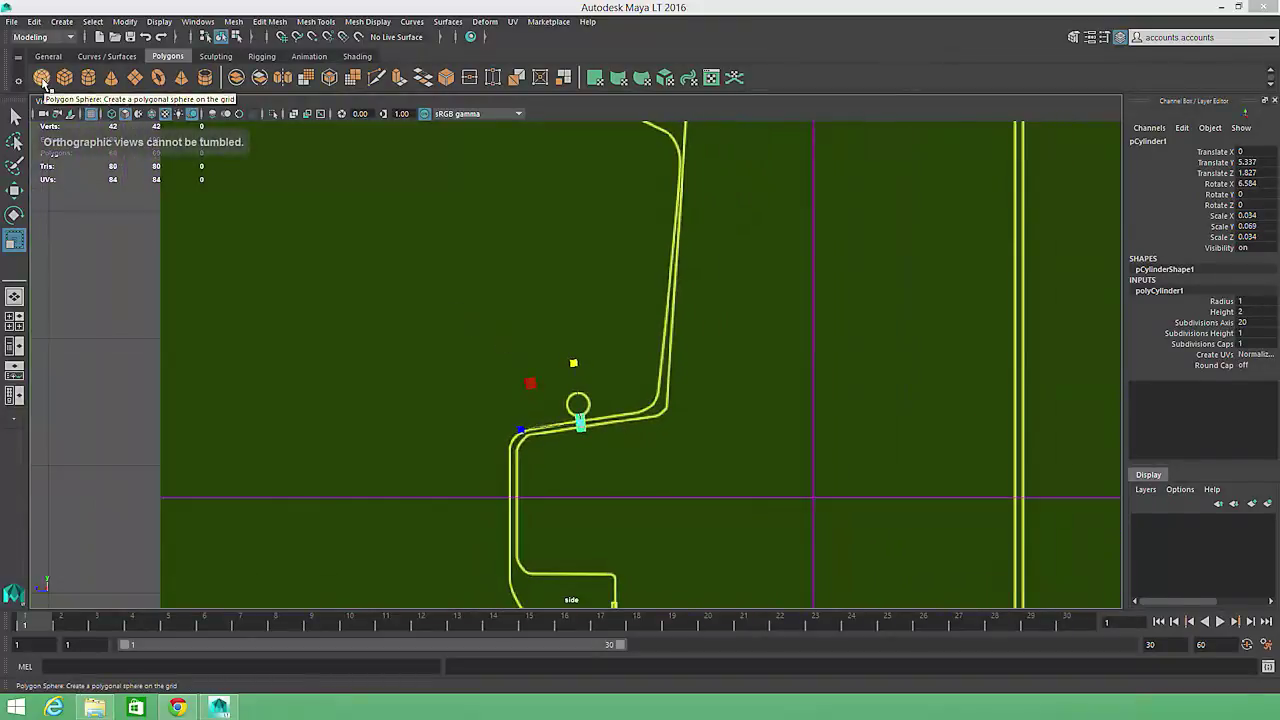
# Step: Create a polygon sphere and move it up near the joystick in the side reference, at about Y 6.19 and Z 2.26
pyautogui.click(61, 21)
pyautogui.moveTo(77, 74)
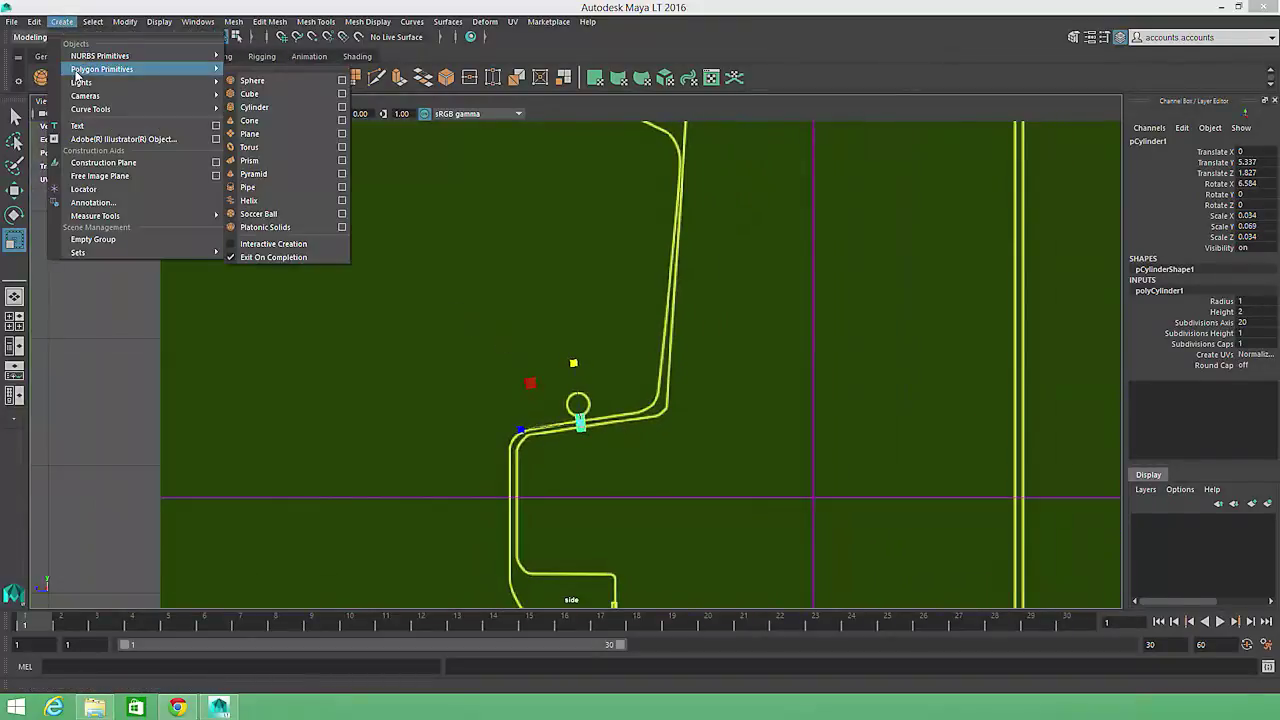
pyautogui.click(269, 84)
pyautogui.keyDown('alt'); pyautogui.moveTo(920, 417); pyautogui.dragTo(640, 394, button='right'); pyautogui.keyUp('alt')
pyautogui.press('w')
pyautogui.moveTo(682, 476); pyautogui.dragTo(607, 270, button='middle')
pyautogui.keyDown('alt'); pyautogui.moveTo(617, 423); pyautogui.dragTo(620, 477, button='middle'); pyautogui.keyUp('alt')
pyautogui.keyDown('alt'); pyautogui.moveTo(680, 484); pyautogui.dragTo(890, 486, button='right'); pyautogui.keyUp('alt')
pyautogui.keyDown('alt'); pyautogui.moveTo(589, 454); pyautogui.dragTo(733, 430, button='right'); pyautogui.keyUp('alt')
pyautogui.keyDown('alt'); pyautogui.moveTo(733, 430); pyautogui.dragTo(745, 393, button='middle'); pyautogui.keyUp('alt')
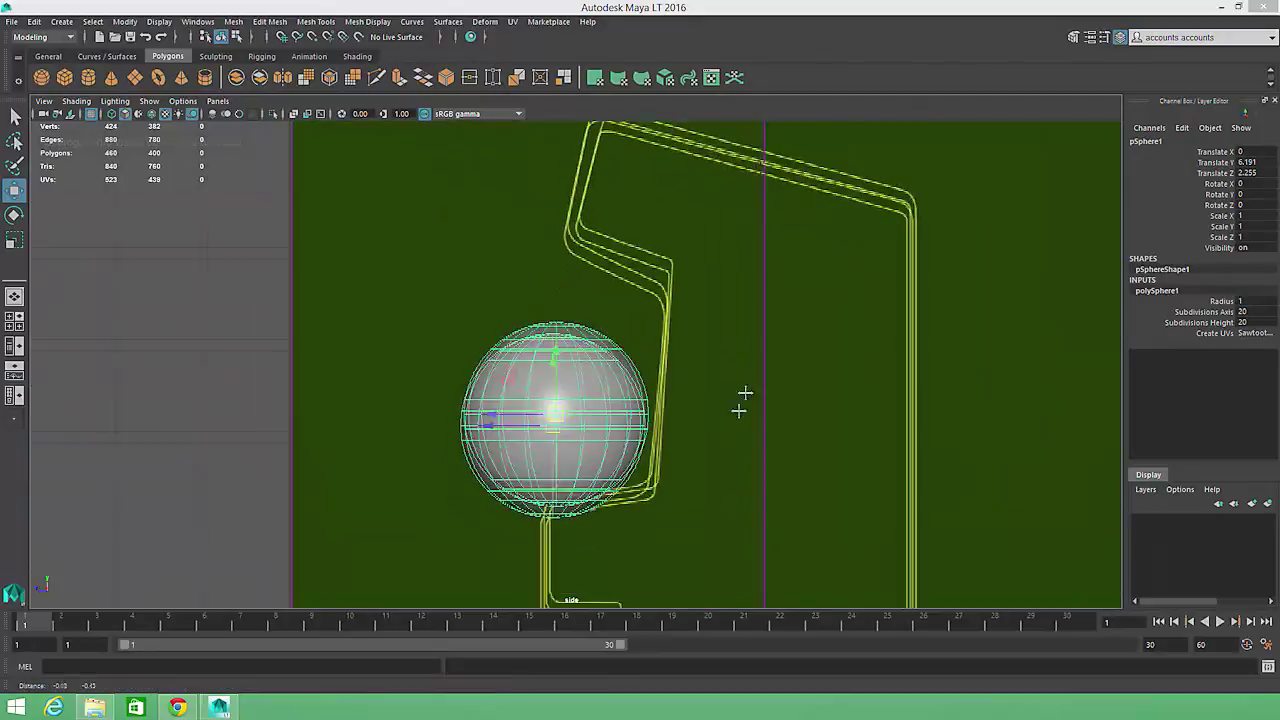
# Step: Tilt the sphere about 12.9 degrees around X, scale it uniformly to about 0.204, and move it to about Y 5.6 and Z 1.93
pyautogui.scroll(2, 760, 398)
pyautogui.press('e')
pyautogui.moveTo(628, 336); pyautogui.dragTo(345, 378)
pyautogui.press('r')
pyautogui.press('w')
pyautogui.moveTo(645, 420); pyautogui.dragTo(689, 494, button='middle')
pyautogui.keyDown('alt'); pyautogui.moveTo(680, 472); pyautogui.dragTo(985, 508, button='right'); pyautogui.keyUp('alt')
pyautogui.keyDown('alt'); pyautogui.moveTo(731, 439); pyautogui.dragTo(700, 358, button='middle'); pyautogui.keyUp('alt')
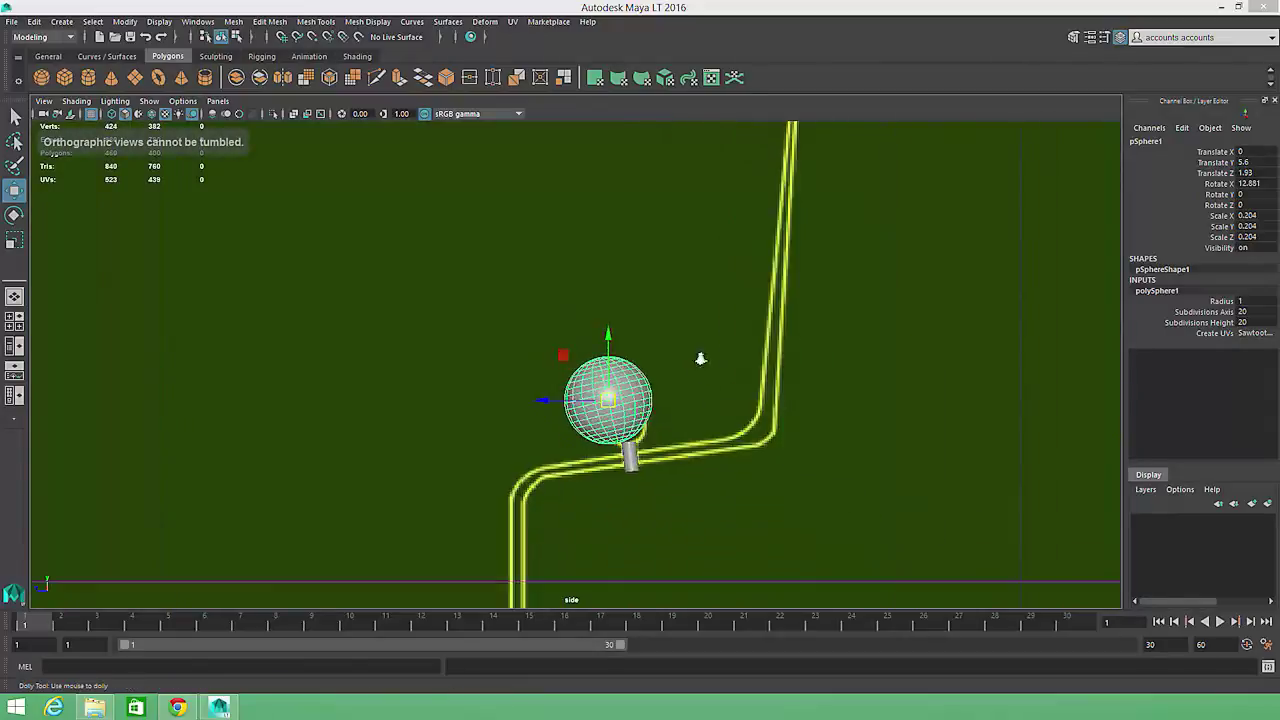
# Step: Fit the sphere to the joystick ball outline with scale about 0.118, X rotation about 7.6 degrees, Y about 5.51 and Z about 1.85
pyautogui.keyDown('alt'); pyautogui.moveTo(700, 358); pyautogui.dragTo(813, 432, button='right'); pyautogui.keyUp('alt')
pyautogui.keyDown('alt'); pyautogui.moveTo(813, 432); pyautogui.dragTo(731, 369, button='middle'); pyautogui.keyUp('alt')
pyautogui.moveTo(554, 370); pyautogui.dragTo(482, 390)
pyautogui.press('r')
pyautogui.press('e')
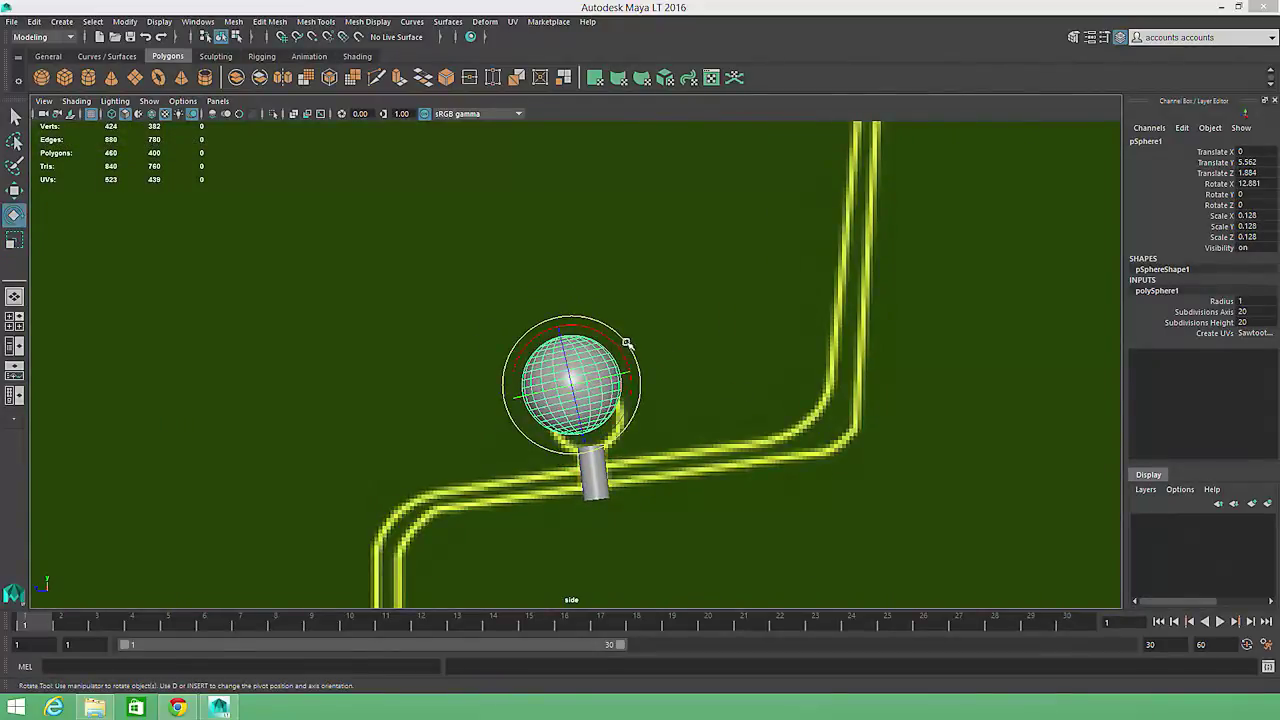
pyautogui.moveTo(627, 343); pyautogui.dragTo(626, 350)
pyautogui.press('w')
pyautogui.moveTo(572, 384); pyautogui.dragTo(583, 405)
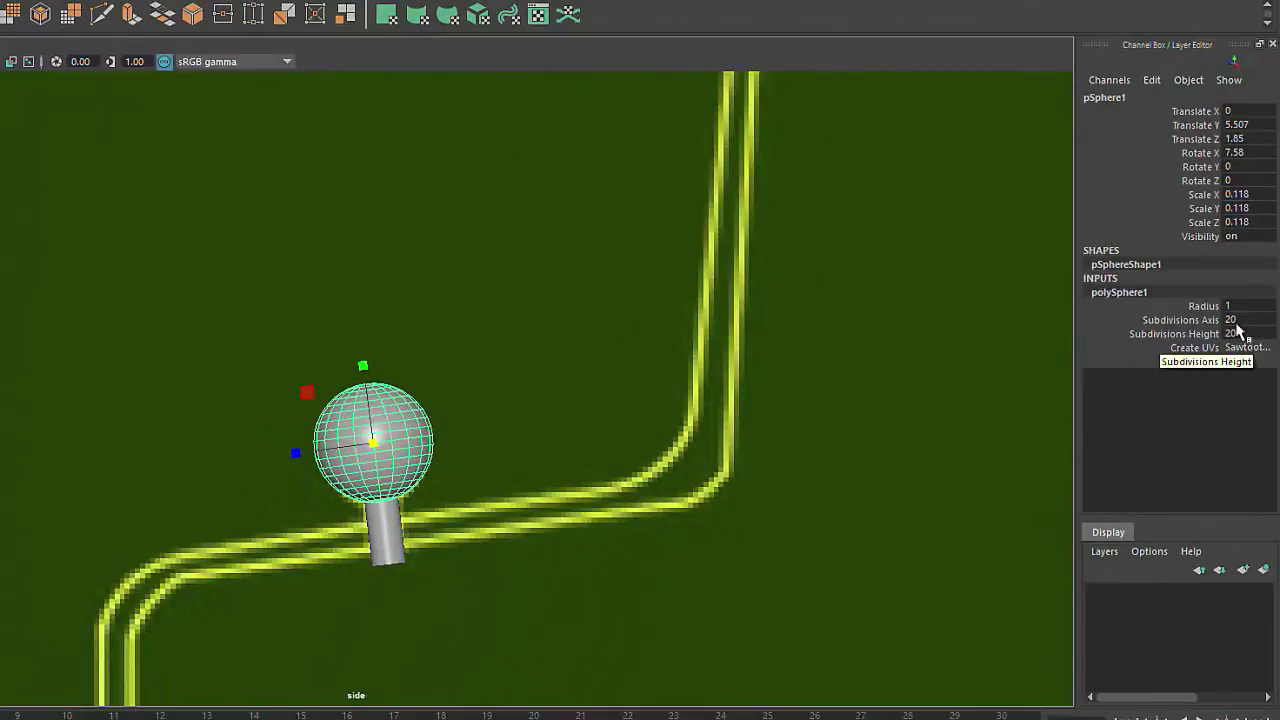
# Step: Try the sphere's Subdivisions Axis at 8 and at 5
pyautogui.doubleClick(1228, 468)
pyautogui.write('8')
pyautogui.press('Return')
pyautogui.write('5')
pyautogui.press('Return')
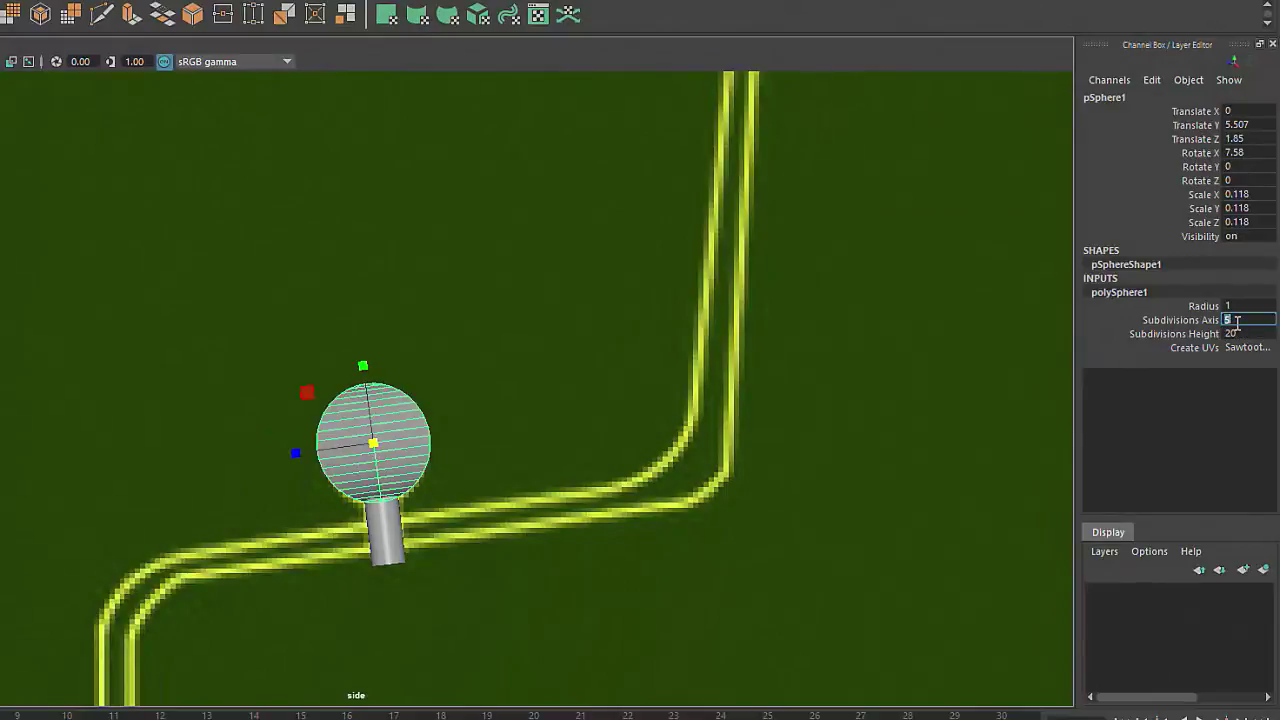
# Step: Try varying the sphere's Subdivisions Axis and Subdivisions Height interactively in the viewport
pyautogui.click(1210, 320)
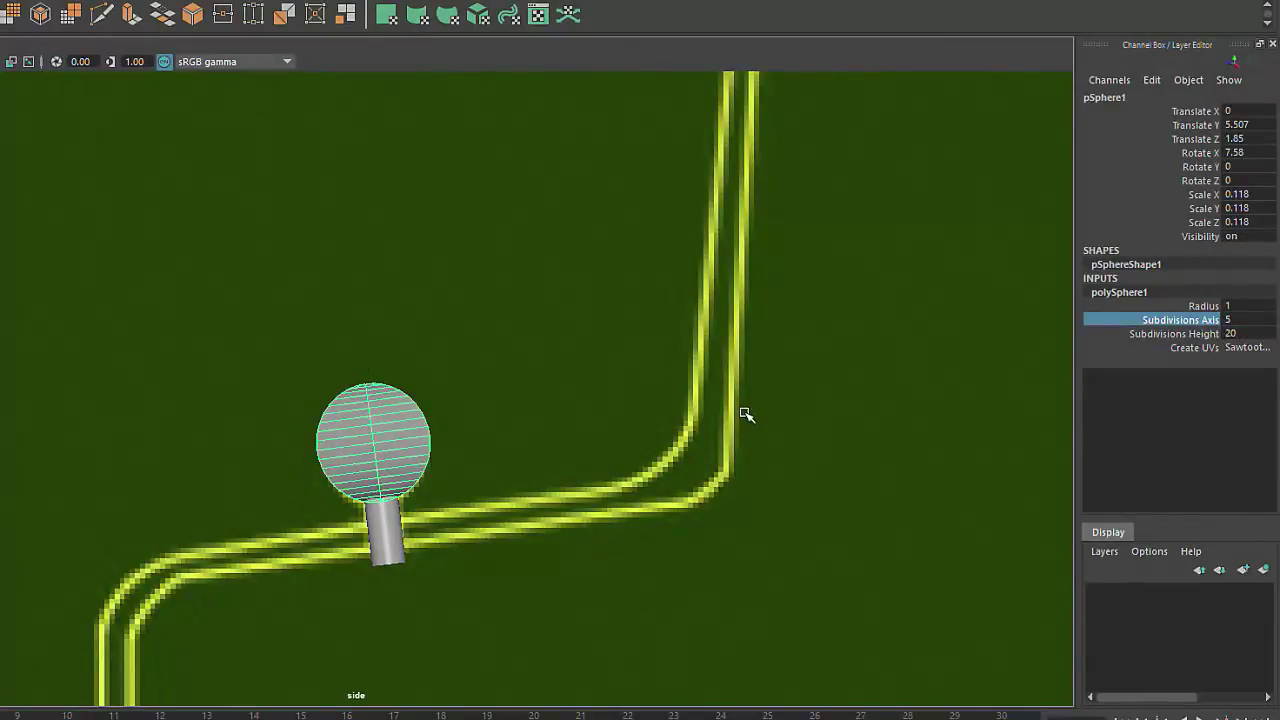
pyautogui.moveTo(746, 414); pyautogui.dragTo(1003, 440, button='middle')
pyautogui.click(1195, 334)
pyautogui.moveTo(815, 418); pyautogui.dragTo(683, 420, button='middle')
# Step: Undo the sphere's recent subdivision changes
pyautogui.press('z')
pyautogui.press('z')
pyautogui.press('z')
pyautogui.press('z')
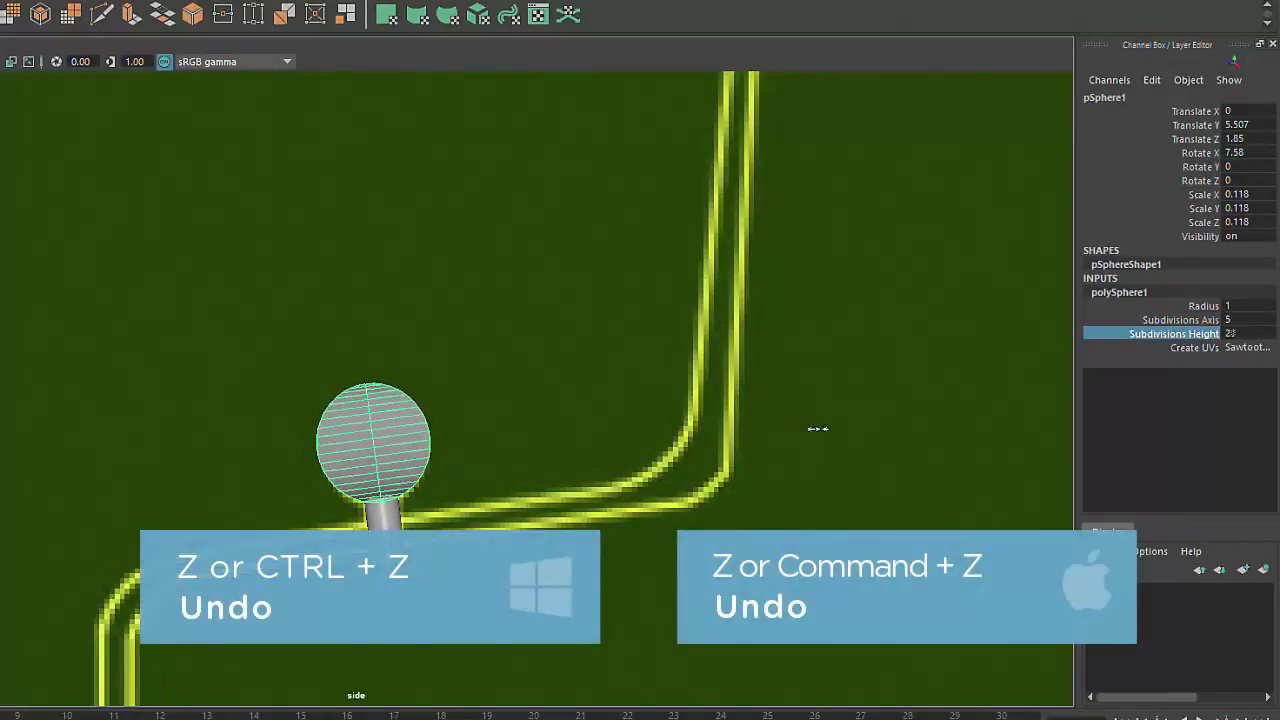
pyautogui.press('z')
pyautogui.press('z')
pyautogui.press('z')
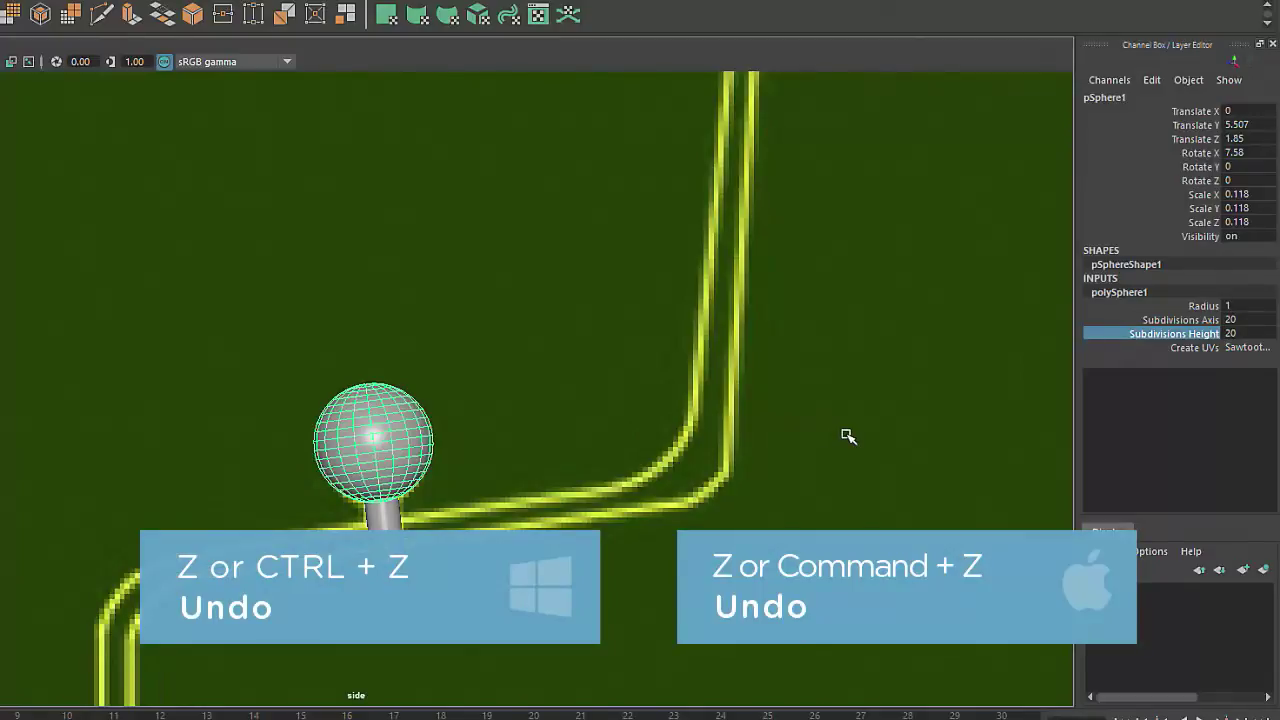
# Step: Redo the sphere's subdivision changes to 5 around the axis and 24 in height
pyautogui.hotkey('shift', 'z')
pyautogui.hotkey('shift', 'z')
pyautogui.hotkey('shift', 'z')
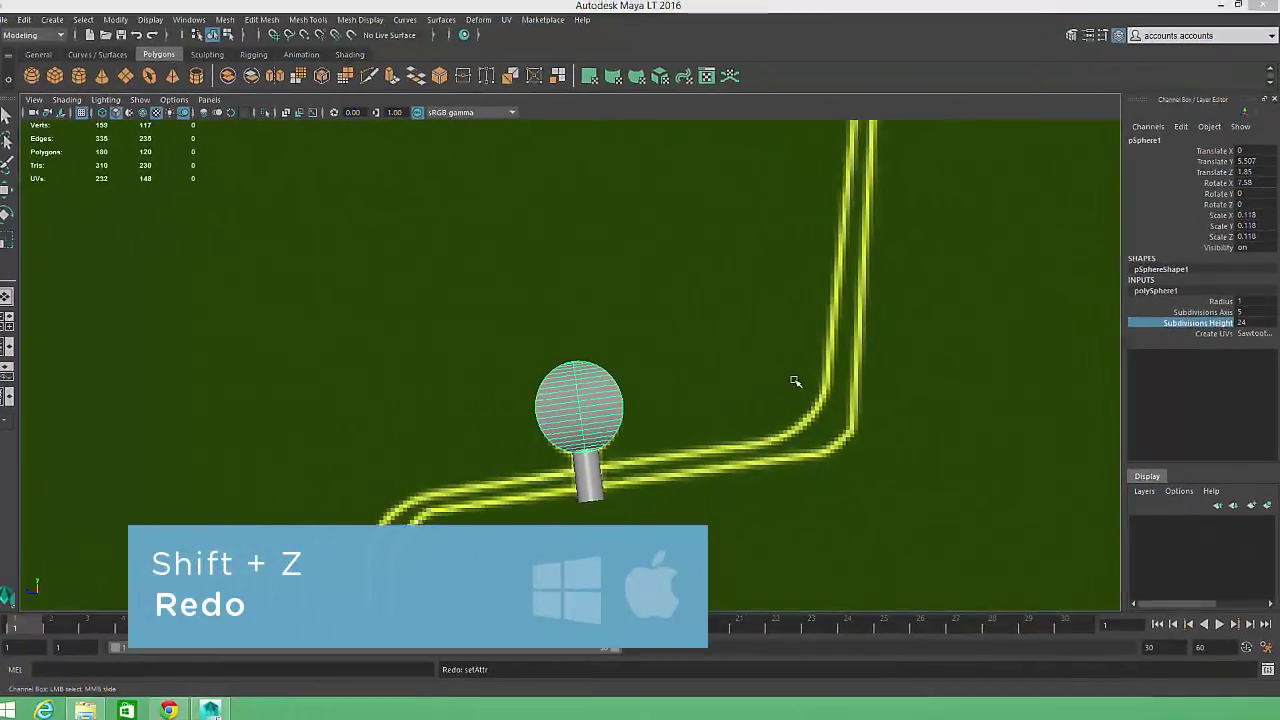
# Step: In the perspective view, set the sphere's Subdivisions Axis to 6 and its Subdivisions Height to 8
pyautogui.press('space')
pyautogui.moveTo(654, 407); pyautogui.dragTo(654, 379)
pyautogui.moveTo(797, 355); pyautogui.dragTo(797, 343)
pyautogui.keyDown('alt'); pyautogui.moveTo(700, 372); pyautogui.dragTo(1103, 460, button='right'); pyautogui.keyUp('alt')
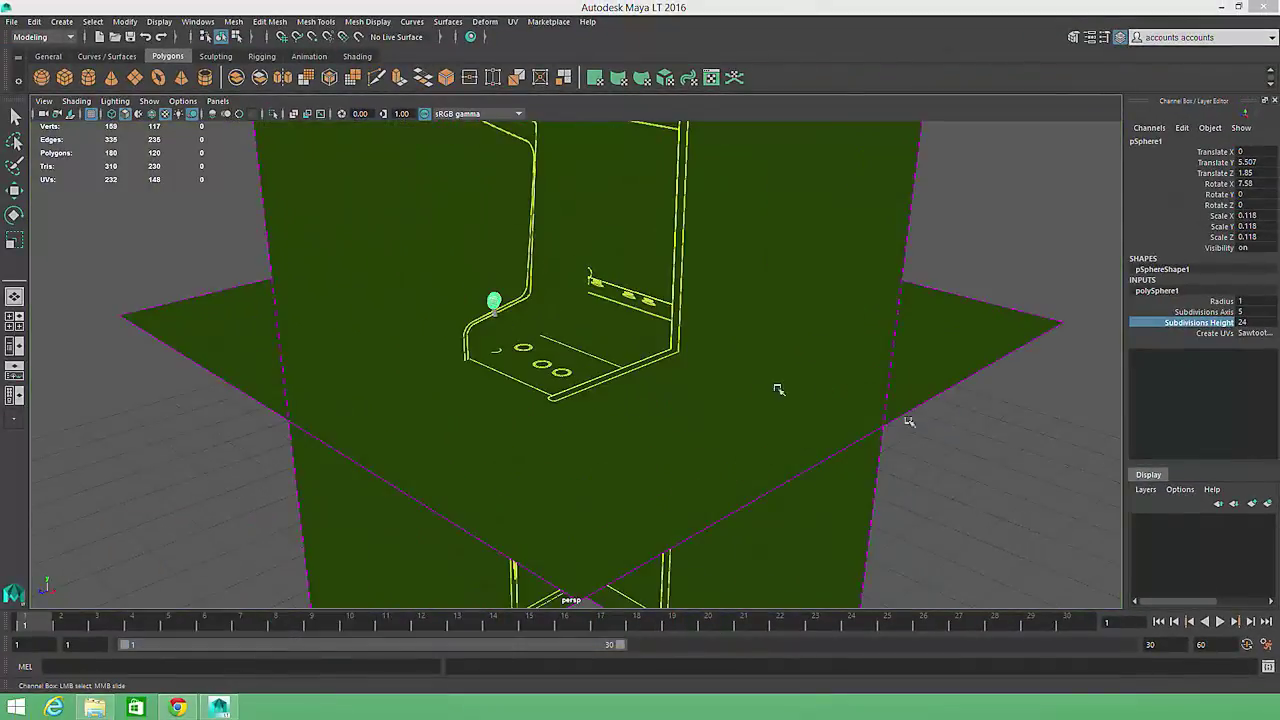
pyautogui.keyDown('alt'); pyautogui.moveTo(785, 510); pyautogui.dragTo(700, 489); pyautogui.keyUp('alt')
pyautogui.keyDown('alt'); pyautogui.moveTo(700, 489); pyautogui.dragTo(847, 494, button='right'); pyautogui.keyUp('alt')
pyautogui.keyDown('alt'); pyautogui.moveTo(847, 494); pyautogui.dragTo(836, 464, button='middle'); pyautogui.keyUp('alt')
pyautogui.keyDown('alt'); pyautogui.moveTo(836, 465); pyautogui.dragTo(960, 408); pyautogui.keyUp('alt')
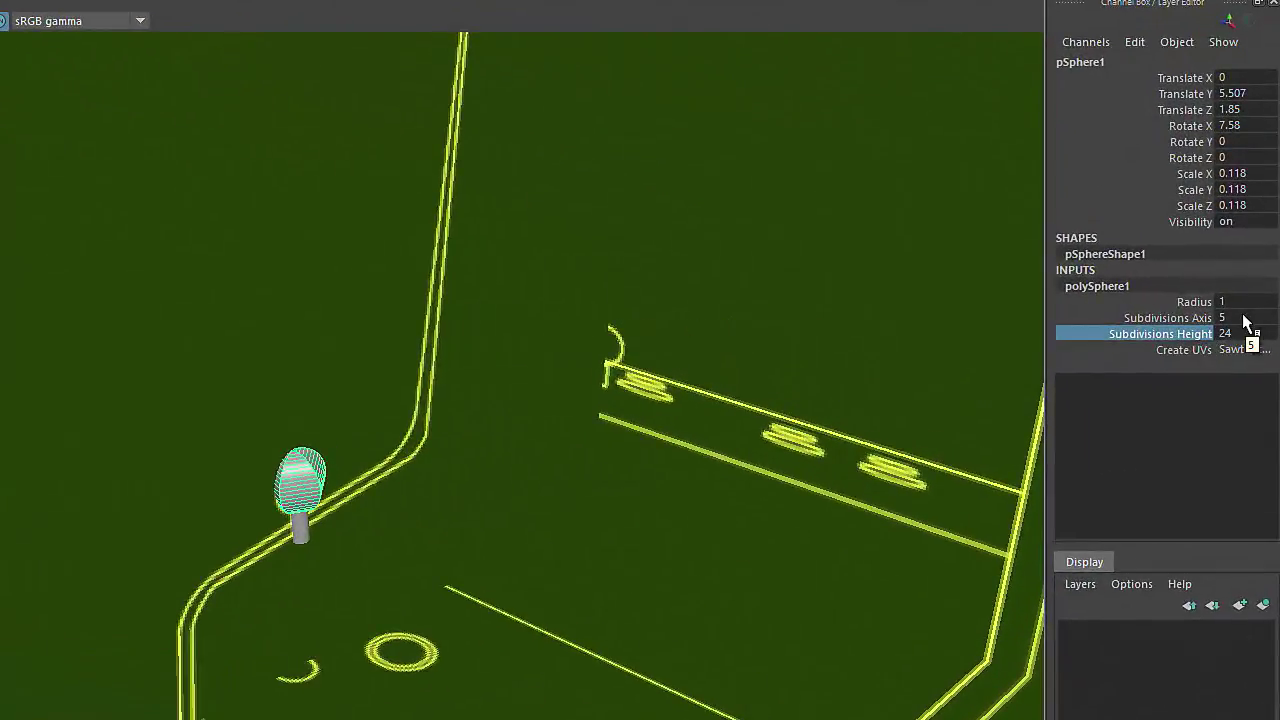
pyautogui.doubleClick(1245, 318)
pyautogui.press('Return')
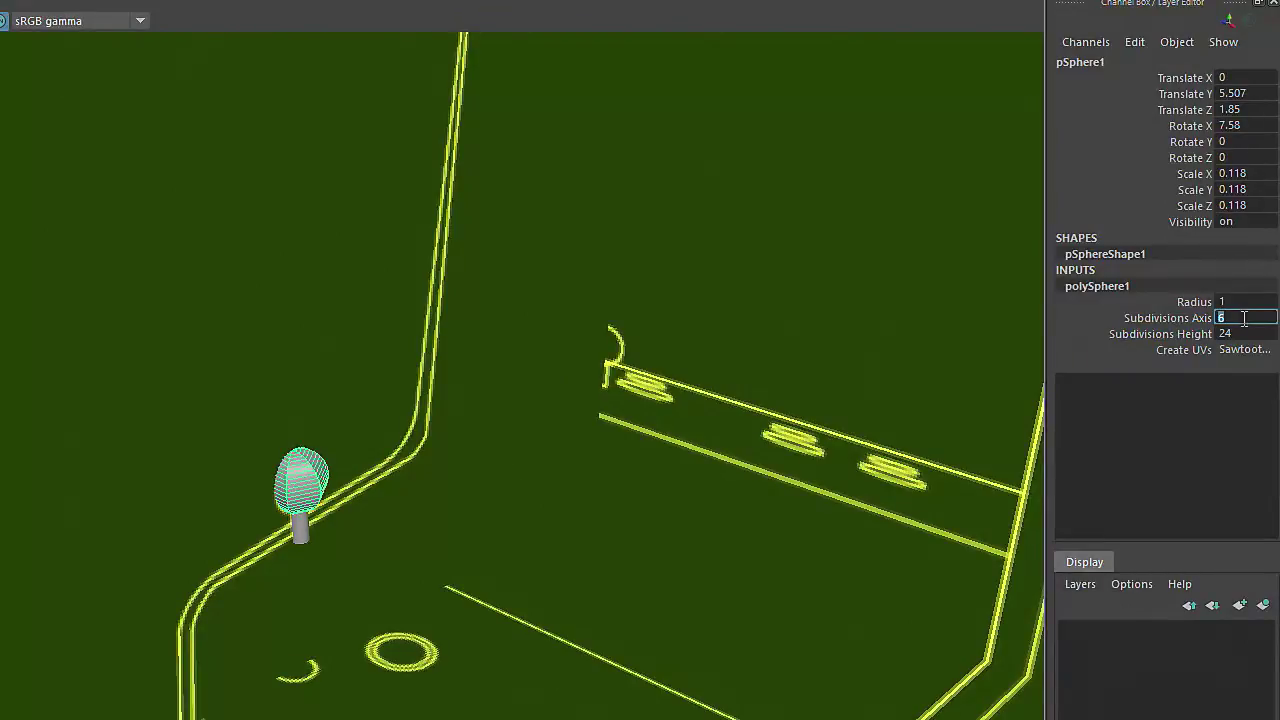
pyautogui.doubleClick(1242, 333)
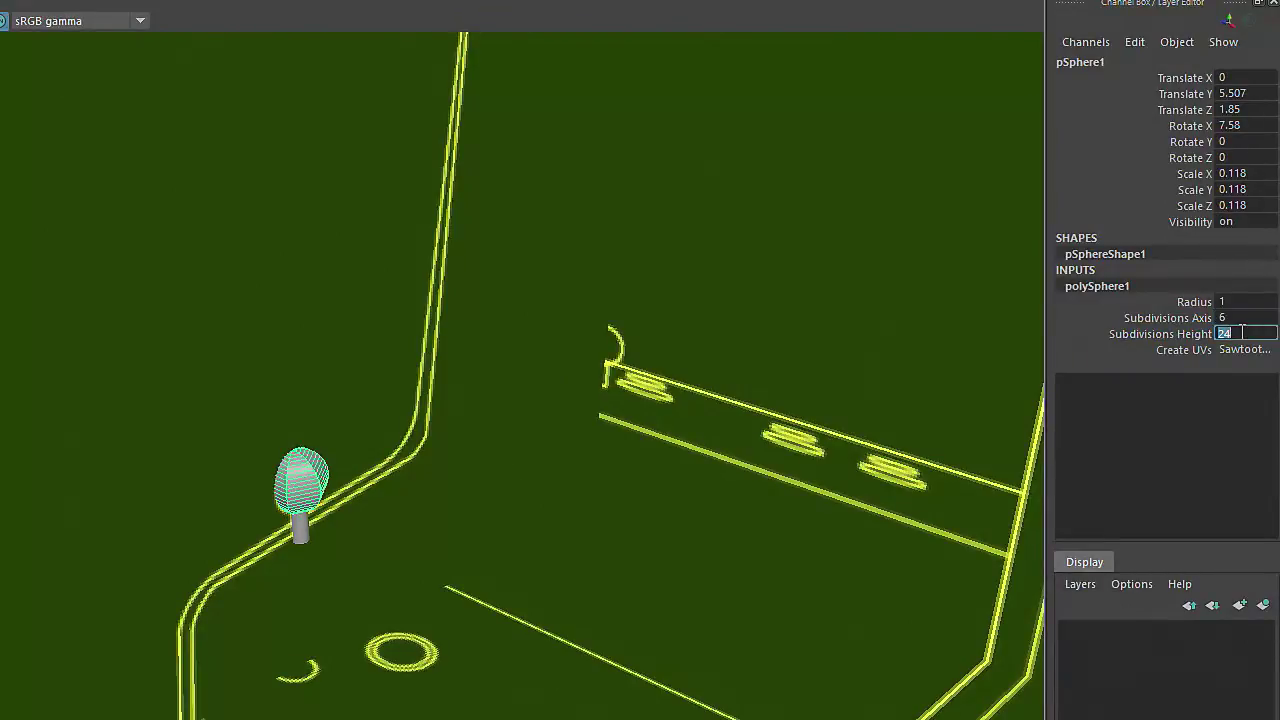
pyautogui.press('Return')
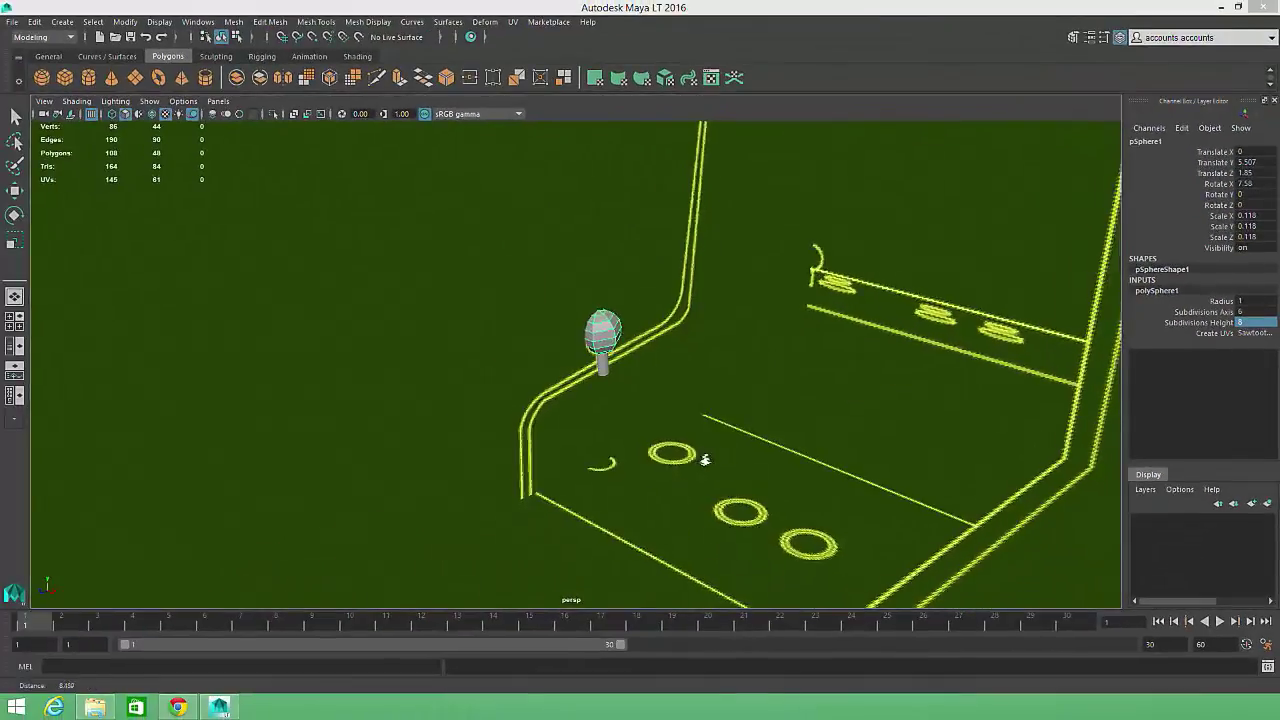
# Step: Select the joystick shaft cylinder and set its Subdivisions Axis to 8 in its polyCylinder1 inputs
pyautogui.keyDown('alt'); pyautogui.moveTo(705, 460); pyautogui.dragTo(1030, 540, button='right'); pyautogui.keyUp('alt')
pyautogui.keyDown('alt'); pyautogui.moveTo(1040, 590); pyautogui.dragTo(850, 550, button='middle'); pyautogui.keyUp('alt')
pyautogui.keyDown('alt'); pyautogui.moveTo(850, 550); pyautogui.dragTo(645, 491); pyautogui.keyUp('alt')
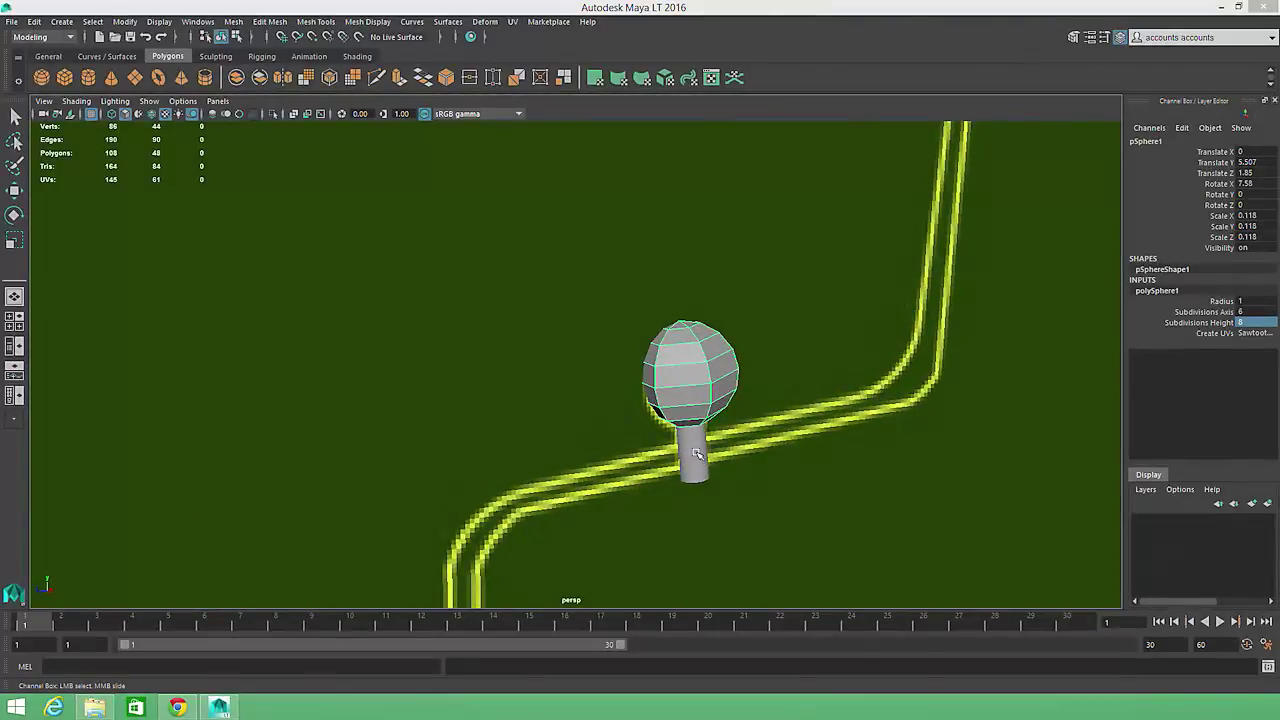
pyautogui.click(697, 455)
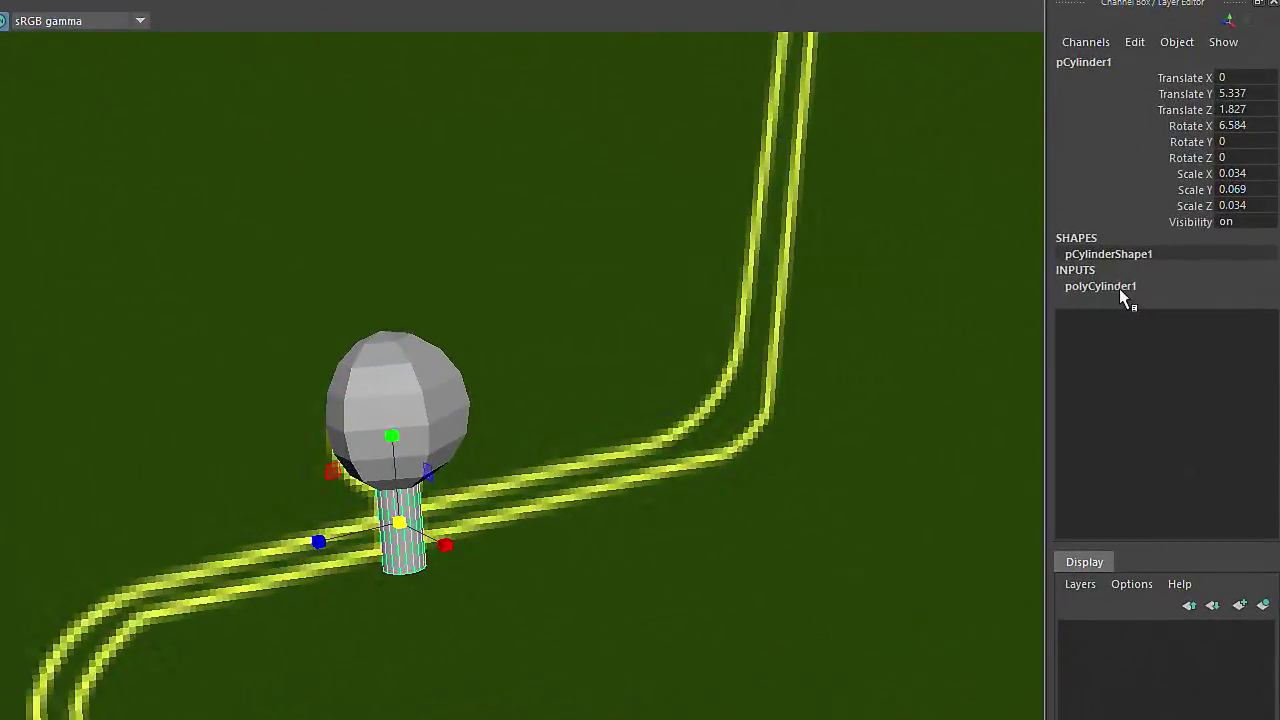
pyautogui.click(1101, 287)
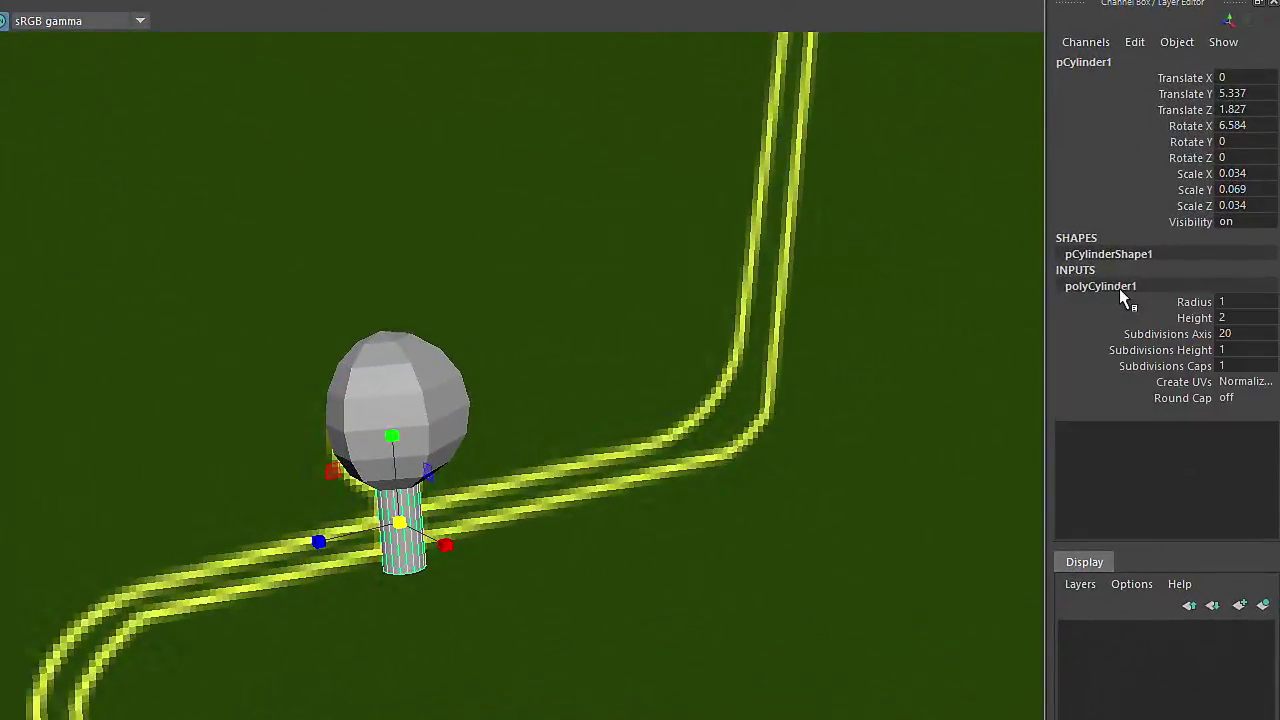
pyautogui.doubleClick(1245, 335)
pyautogui.write('8')
pyautogui.press('Return')
# Step: Try adjusting the shaft cylinder's Radius interactively in the viewport
pyautogui.click(1185, 334)
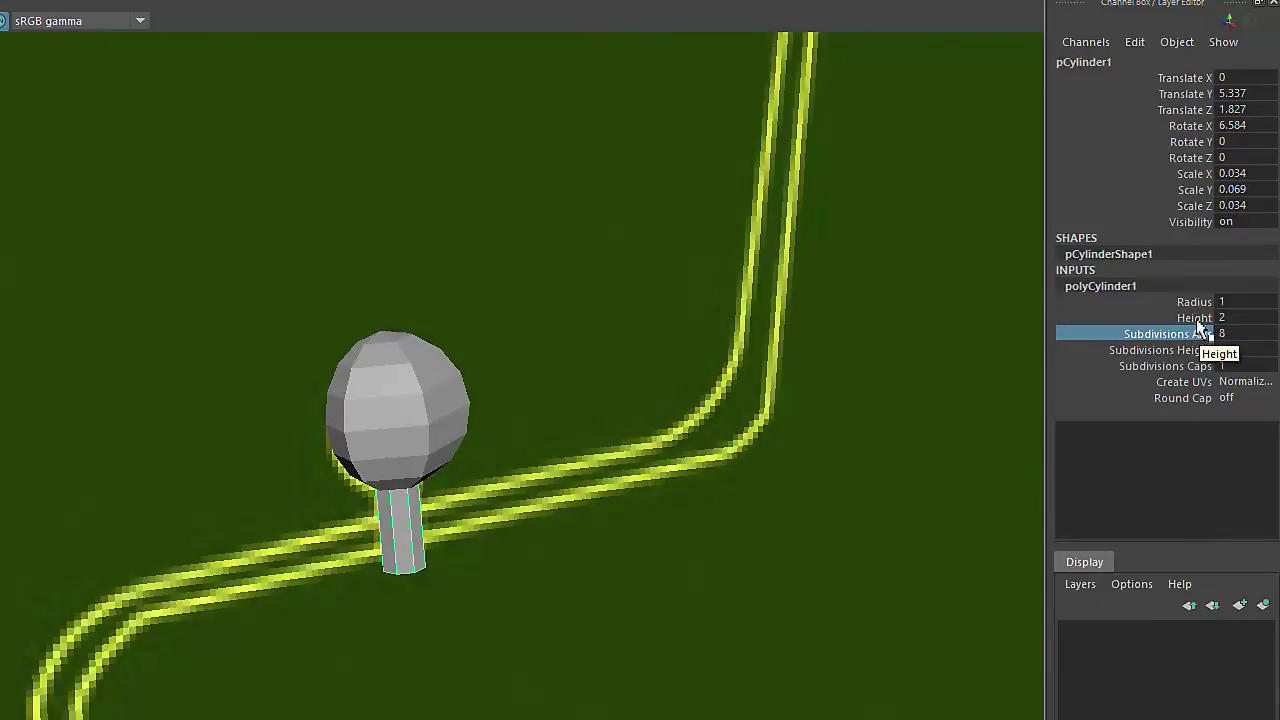
pyautogui.click(1192, 301)
pyautogui.moveTo(588, 390)
pyautogui.mouseDown(button='middle')
pyautogui.moveTo(607, 390)
pyautogui.moveTo(586, 394)
pyautogui.mouseUp(button='middle')
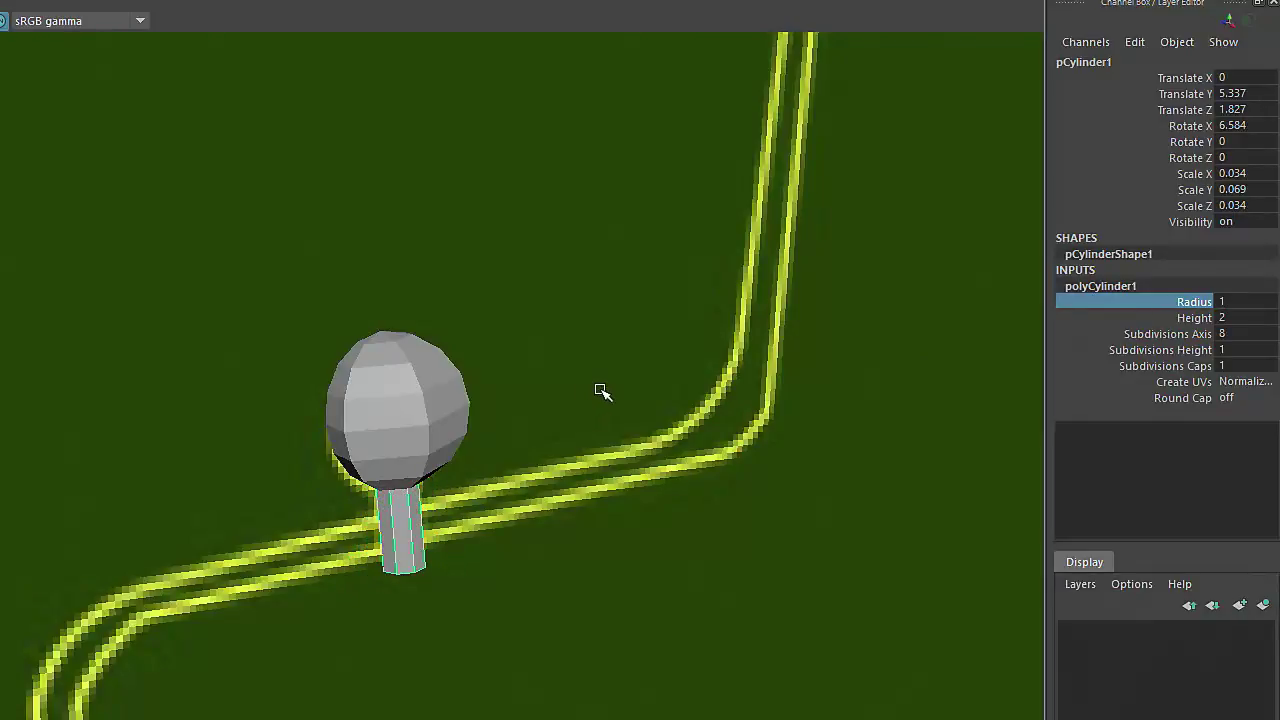